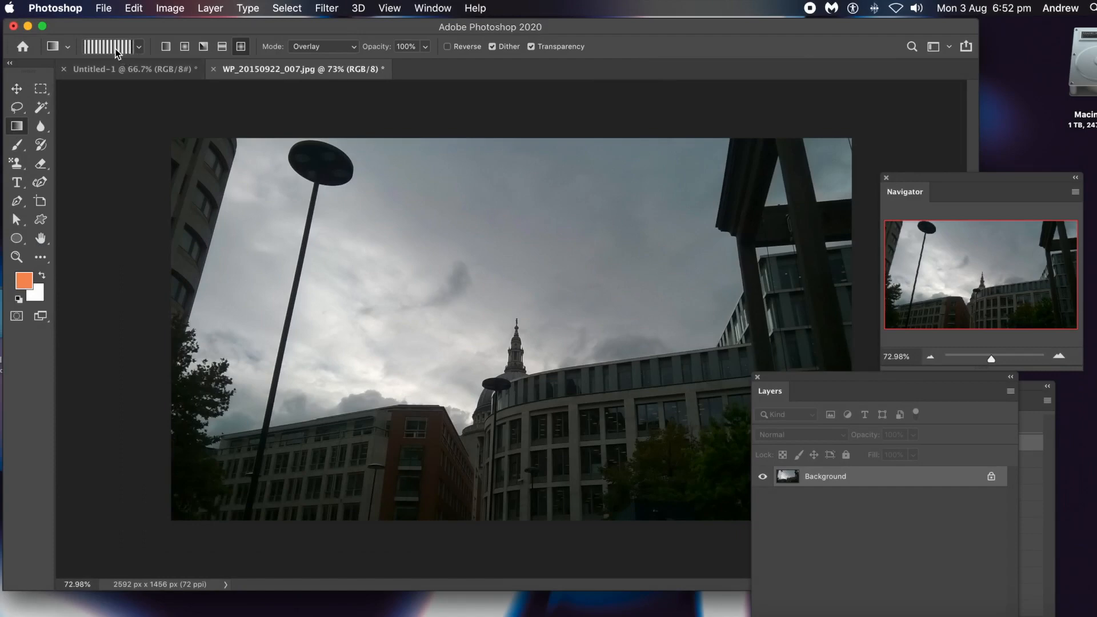
Open the black-and-white striped gradient for editing and examine the color stops at 0% and 5%.
{"action": "left_click", "coordinate": [115, 51]}
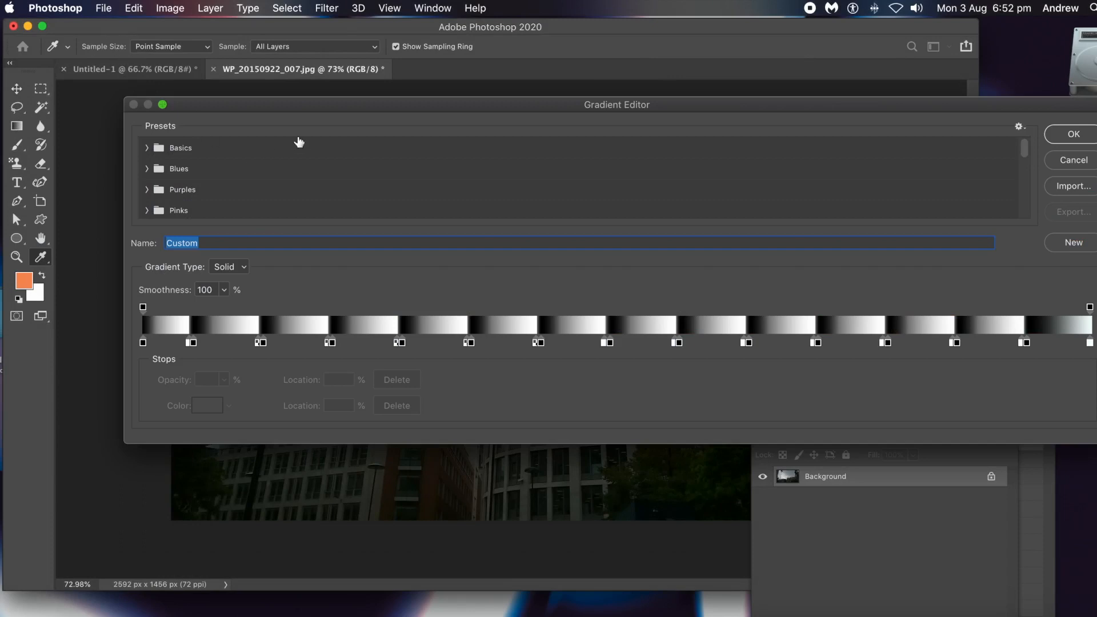
{"action": "left_click_drag", "start_coordinate": [314, 103], "coordinate": [298, 114]}
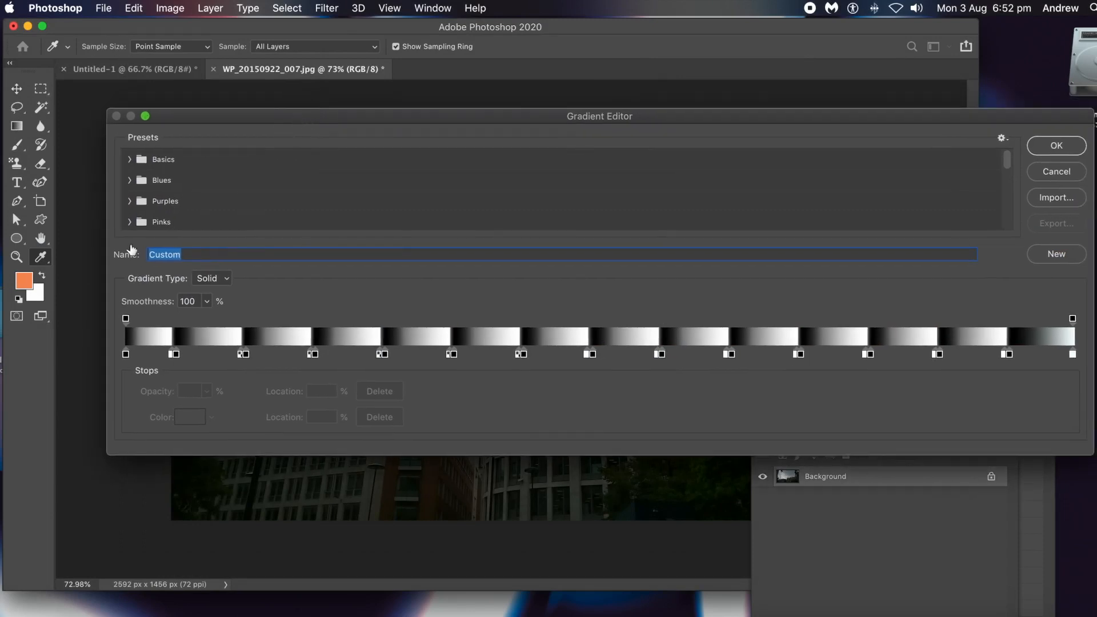
{"action": "left_click", "coordinate": [125, 355]}
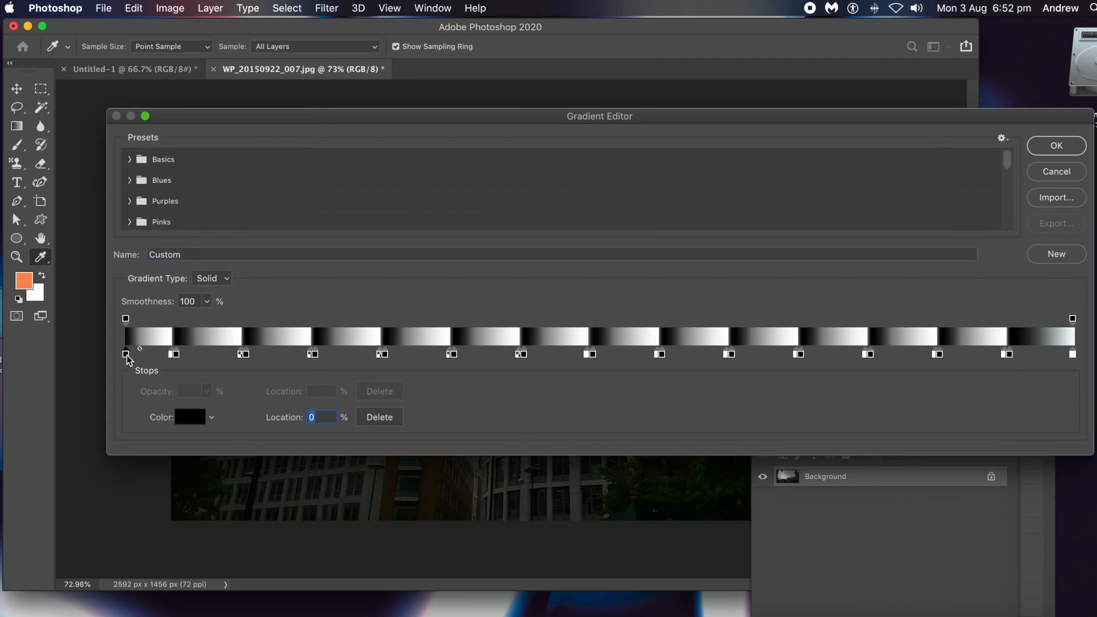
{"action": "left_click", "coordinate": [173, 354]}
{"action": "double_click", "coordinate": [178, 354]}
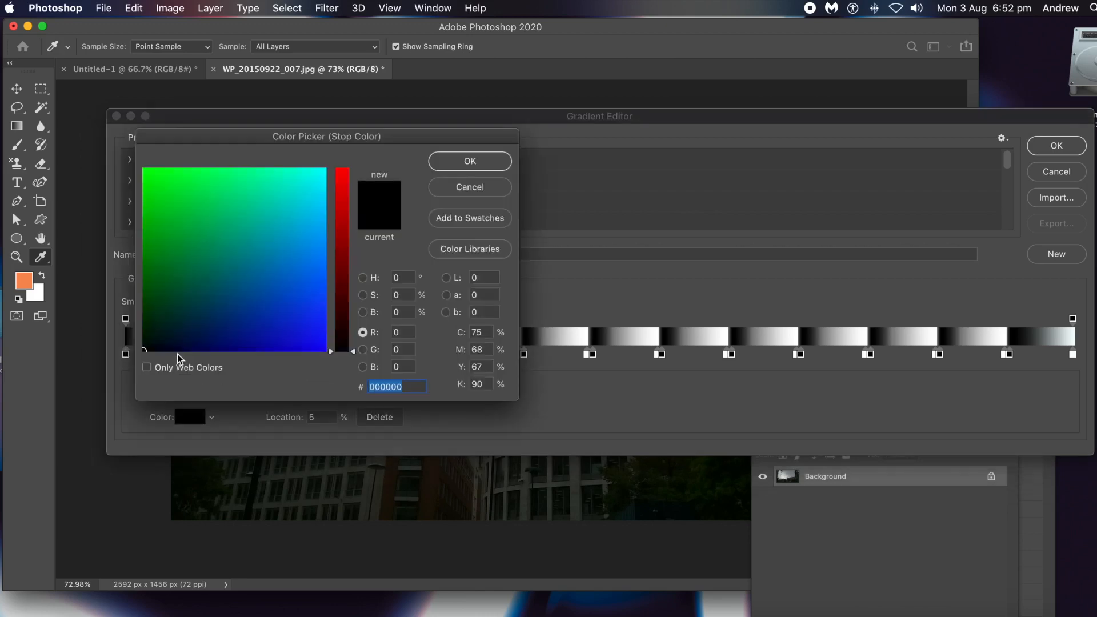
{"action": "left_click", "coordinate": [498, 188]}
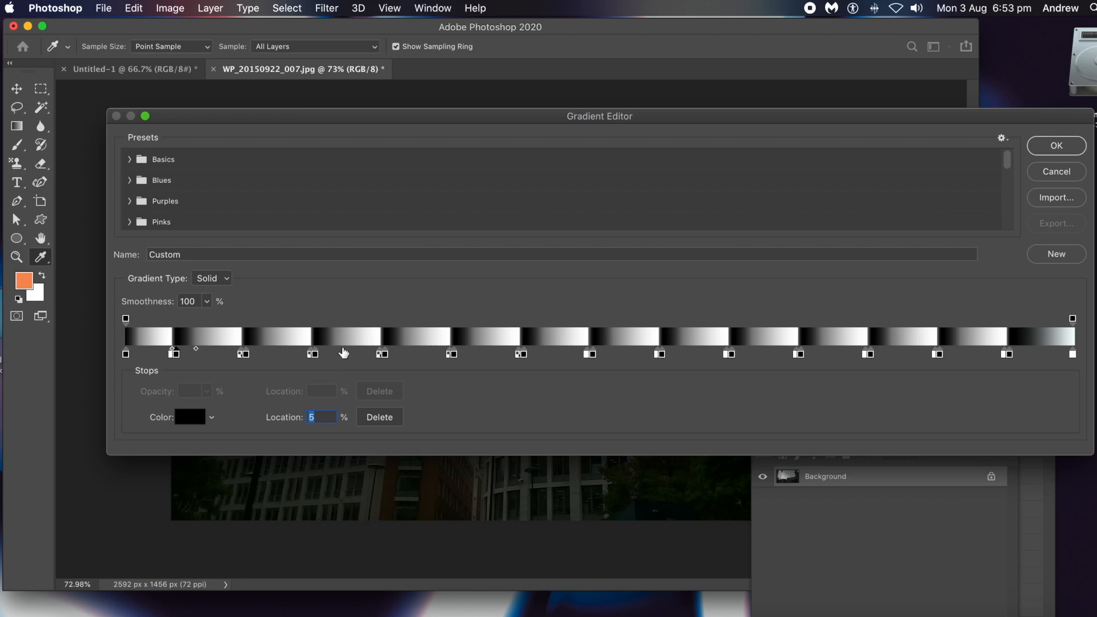
Try adding adjacent white and black color stops at the 24% location of the striped gradient.
{"action": "left_click", "coordinate": [313, 354]}
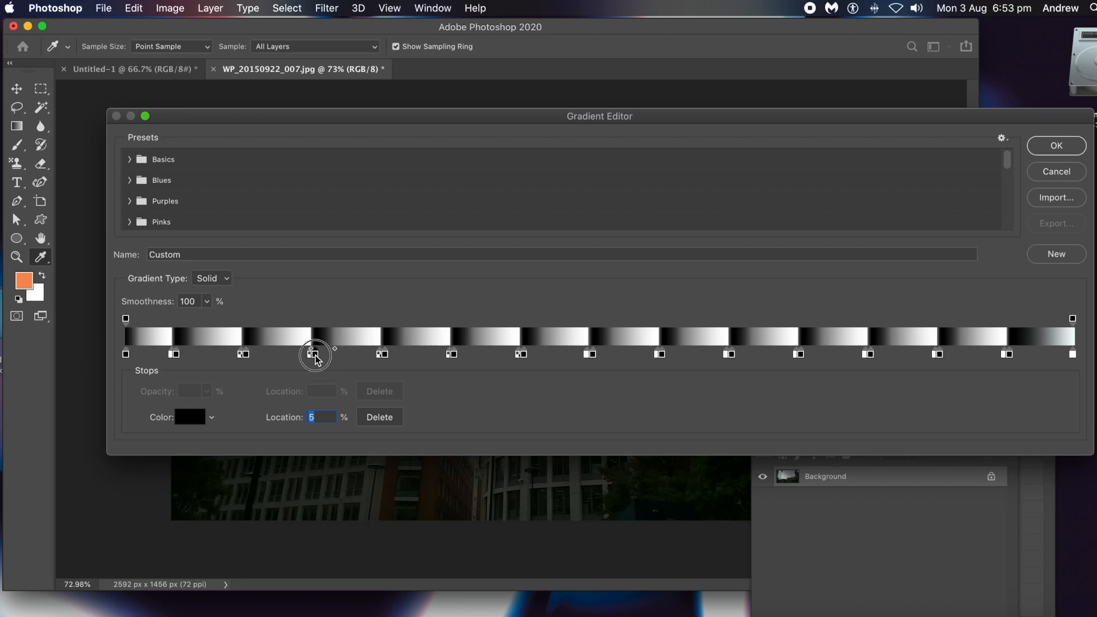
{"action": "left_click", "coordinate": [354, 355]}
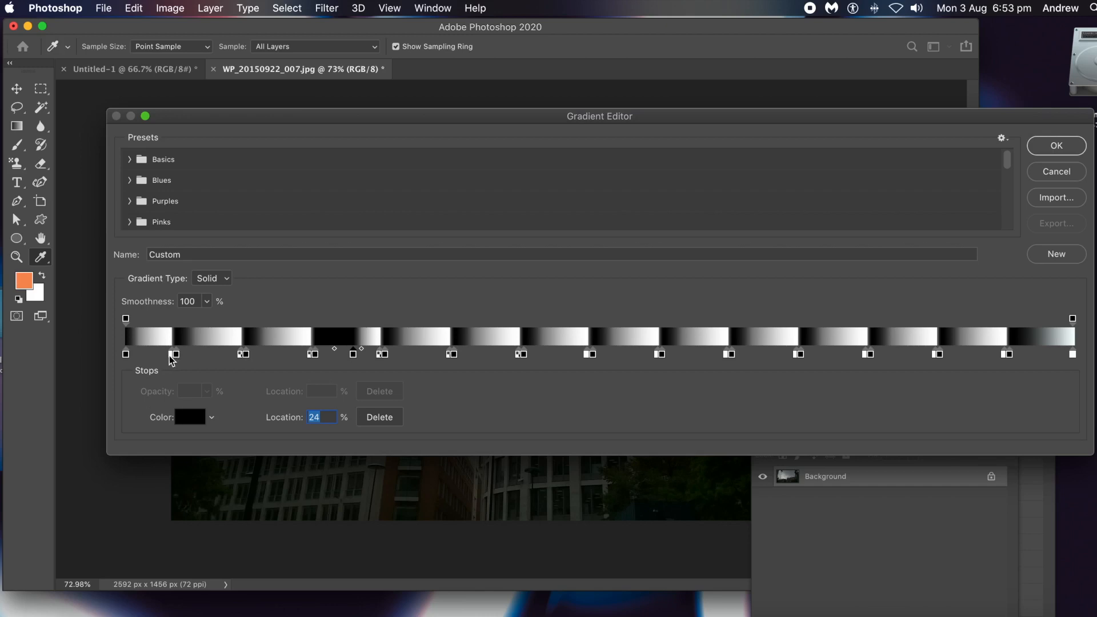
{"action": "left_click", "coordinate": [171, 354]}
{"action": "left_click_drag", "start_coordinate": [348, 357], "coordinate": [345, 355]}
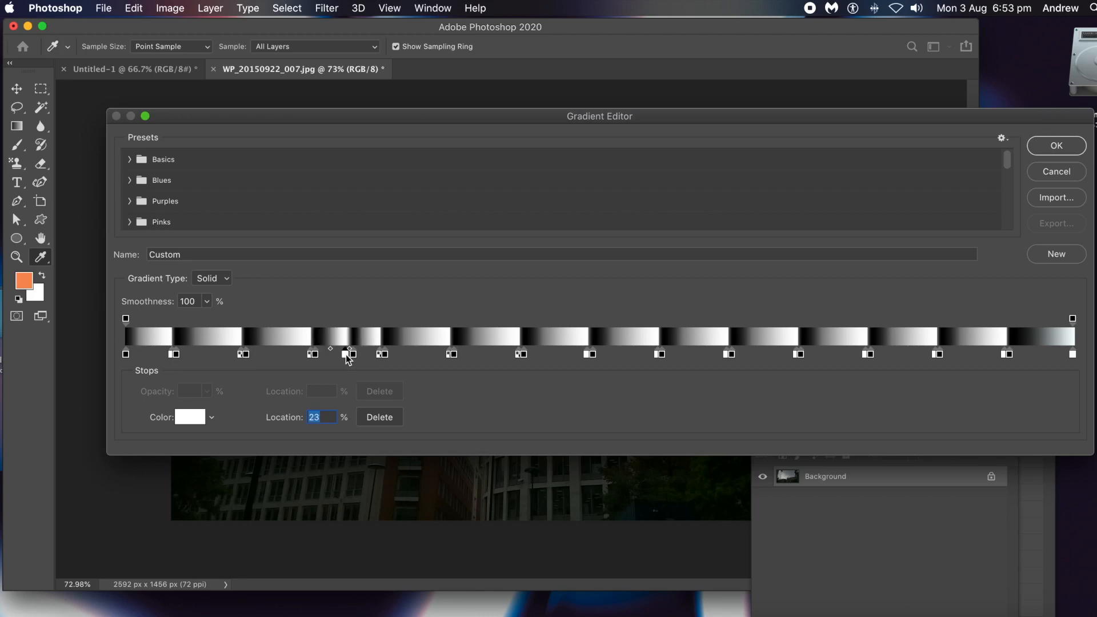
{"action": "double_click", "coordinate": [346, 356]}
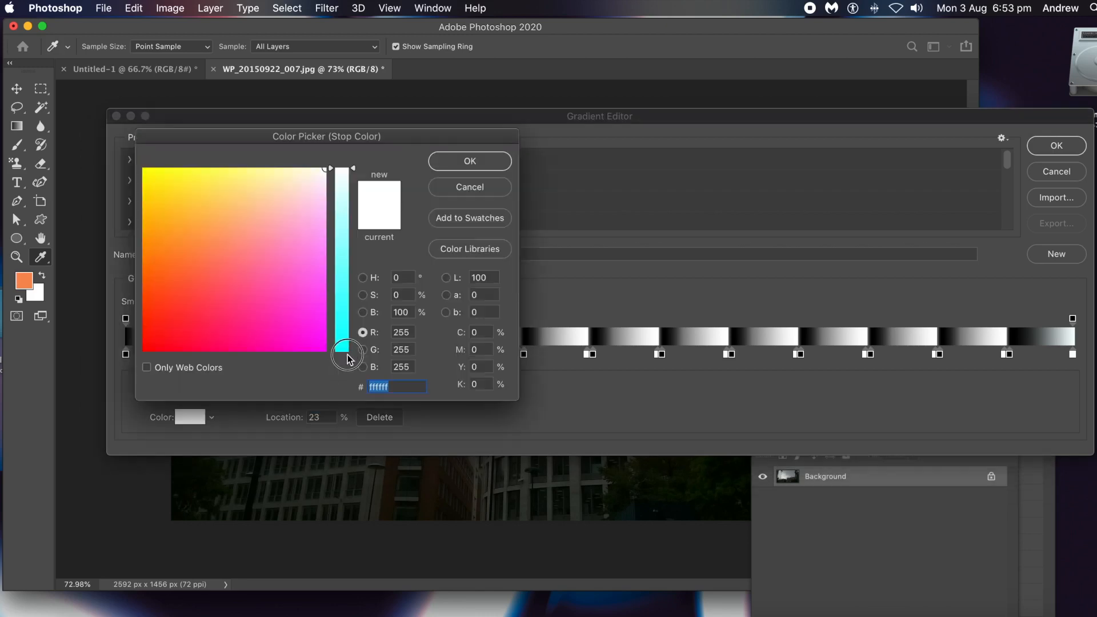
{"action": "left_click", "coordinate": [471, 186]}
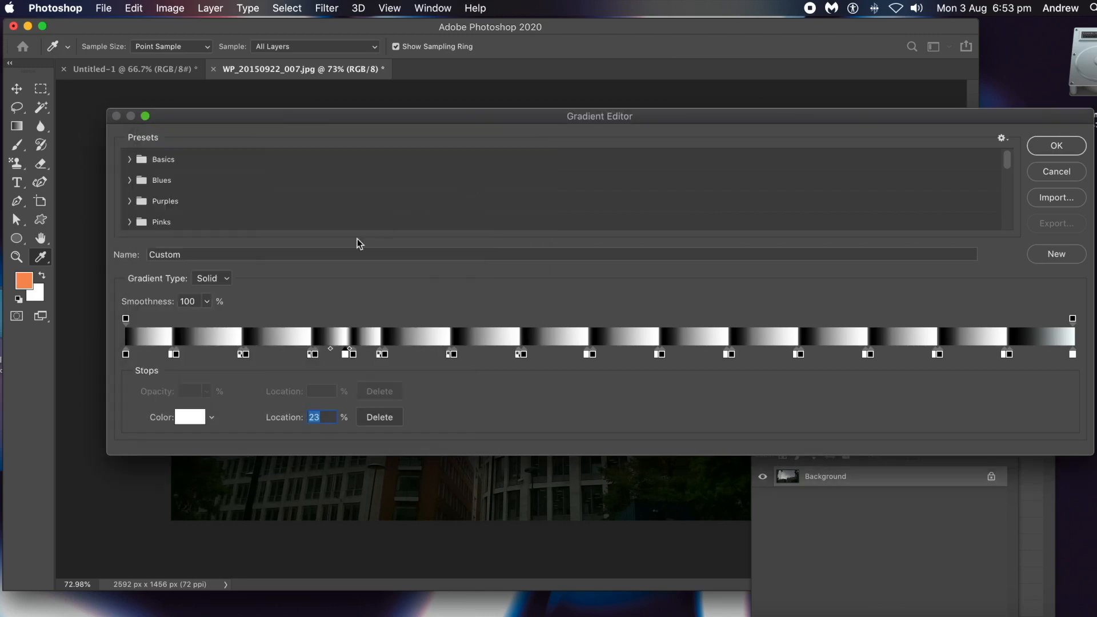
{"action": "left_click", "coordinate": [346, 356]}
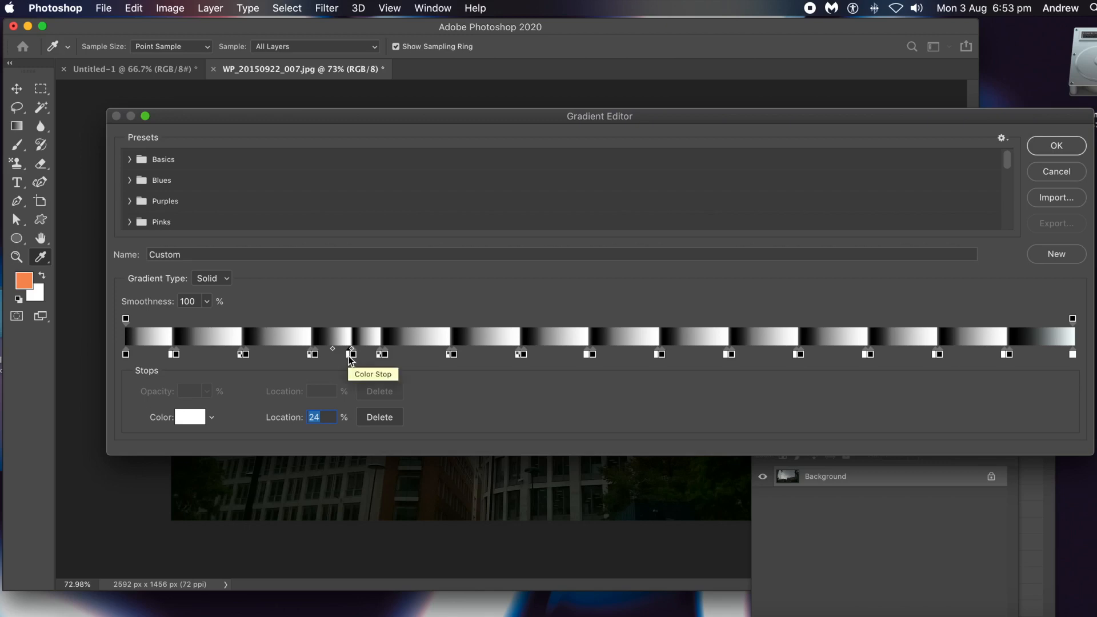
{"action": "left_click_drag", "start_coordinate": [348, 354], "coordinate": [355, 373]}
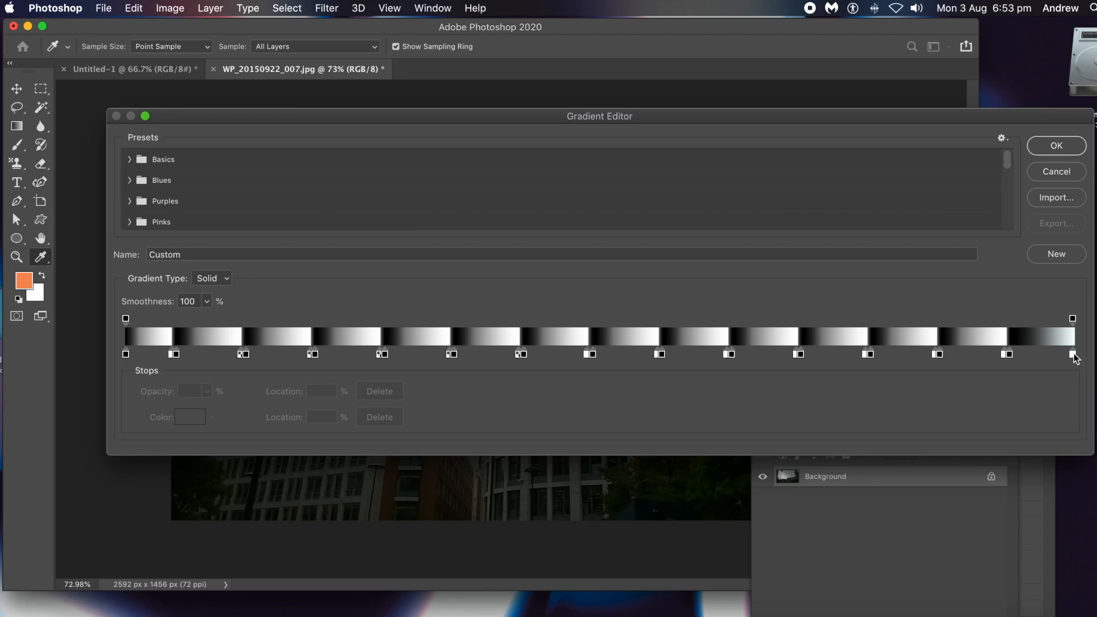
Save the striped gradient as a new preset named Custom and accept the gradient edits.
{"action": "left_click", "coordinate": [1053, 256]}
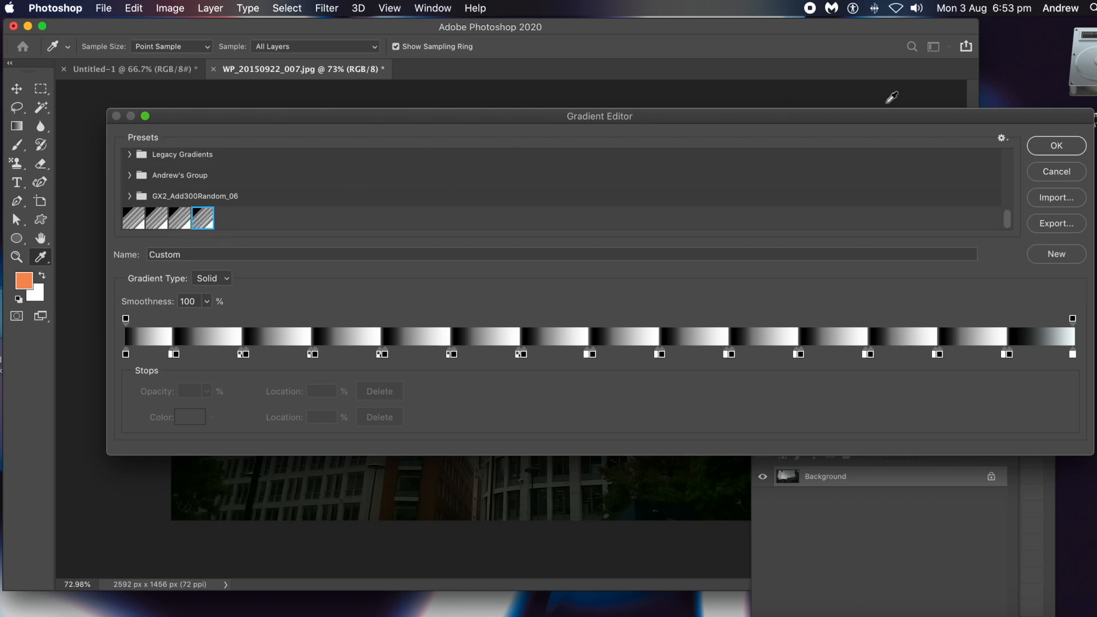
{"action": "left_click", "coordinate": [1056, 145]}
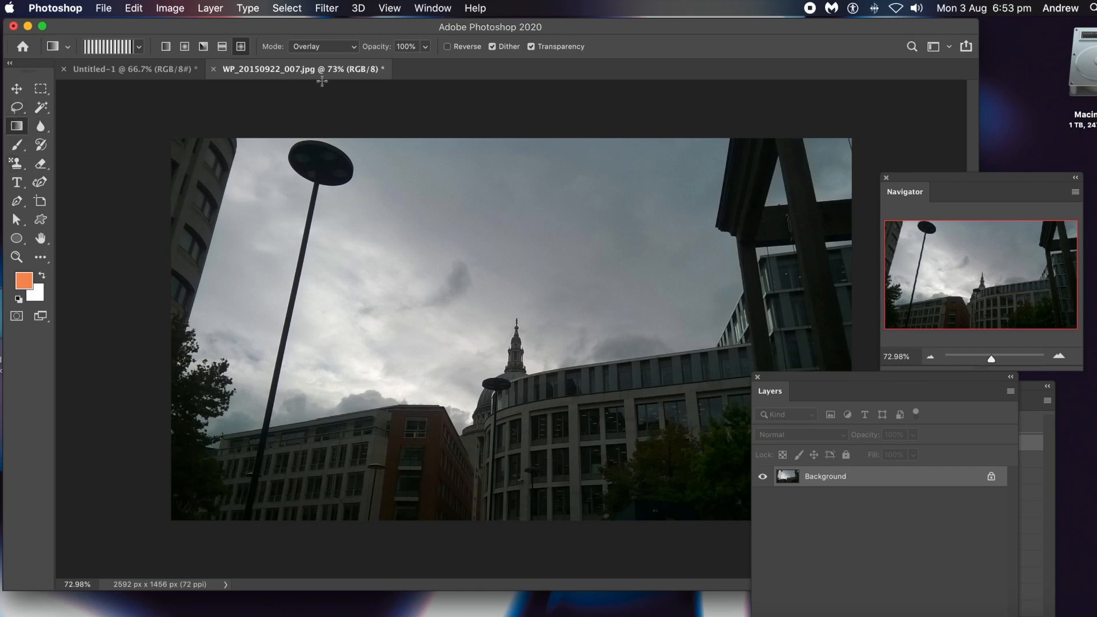
Try a diamond gradient in Normal mode from the middle of the sky to the lower-right buildings, and undo it.
{"action": "left_click", "coordinate": [166, 47]}
{"action": "left_click", "coordinate": [241, 48]}
{"action": "left_click", "coordinate": [321, 50]}
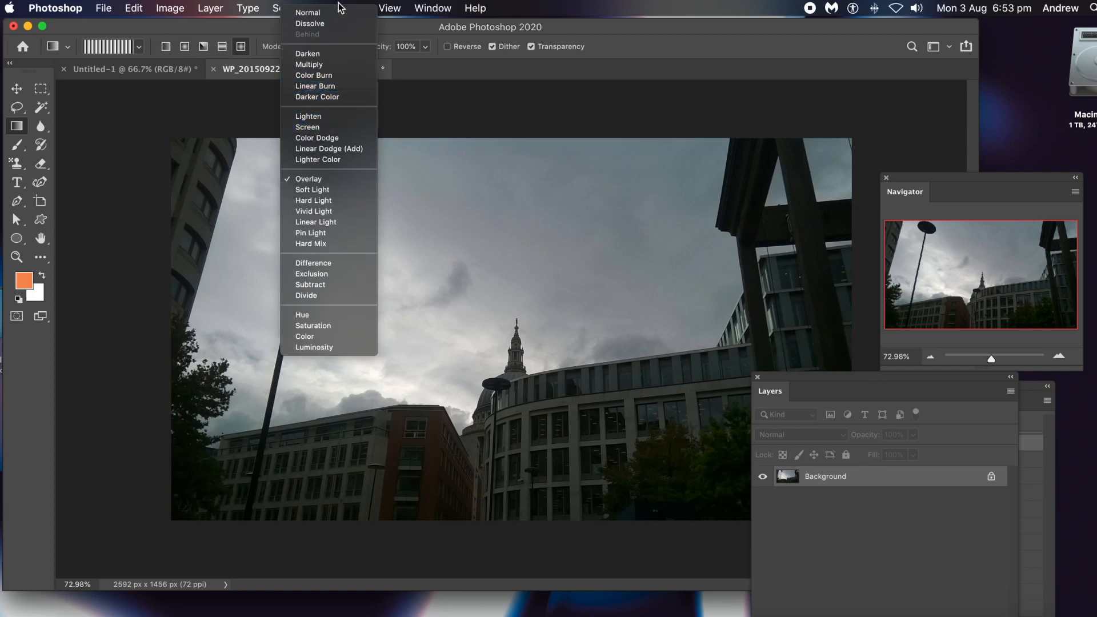
{"action": "left_click", "coordinate": [334, 13]}
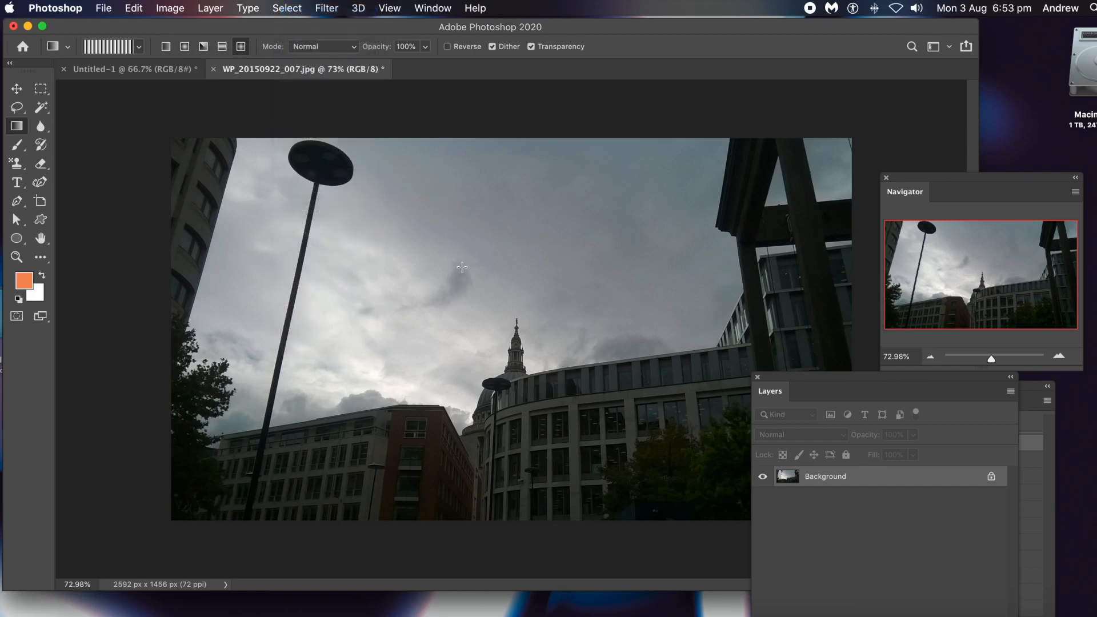
{"action": "left_click_drag", "start_coordinate": [410, 225], "coordinate": [661, 345]}
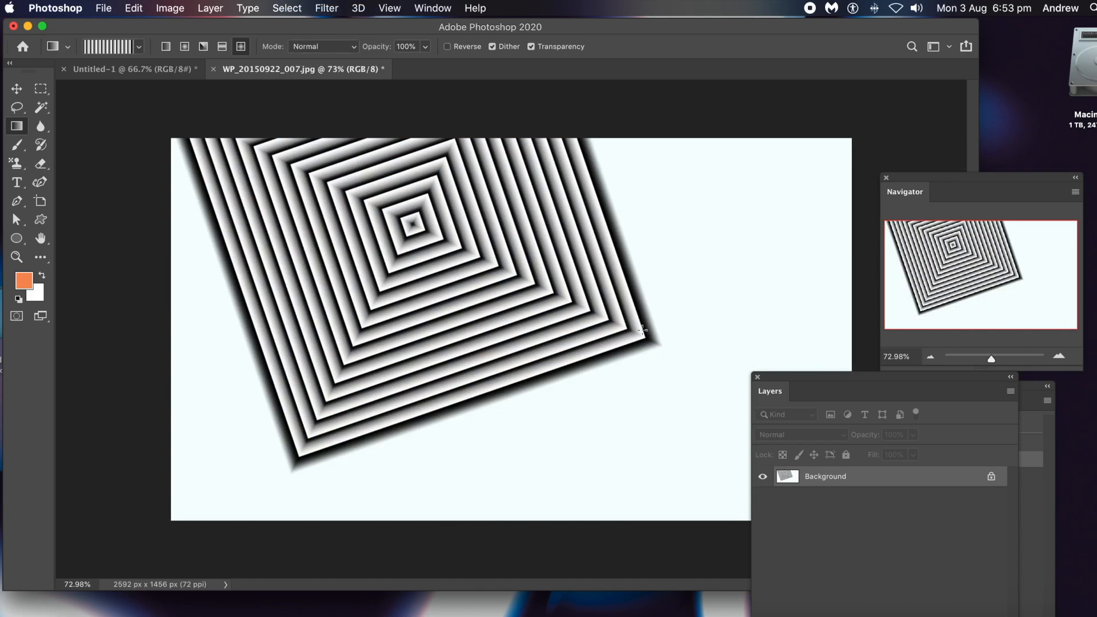
{"action": "key", "text": "super+z"}
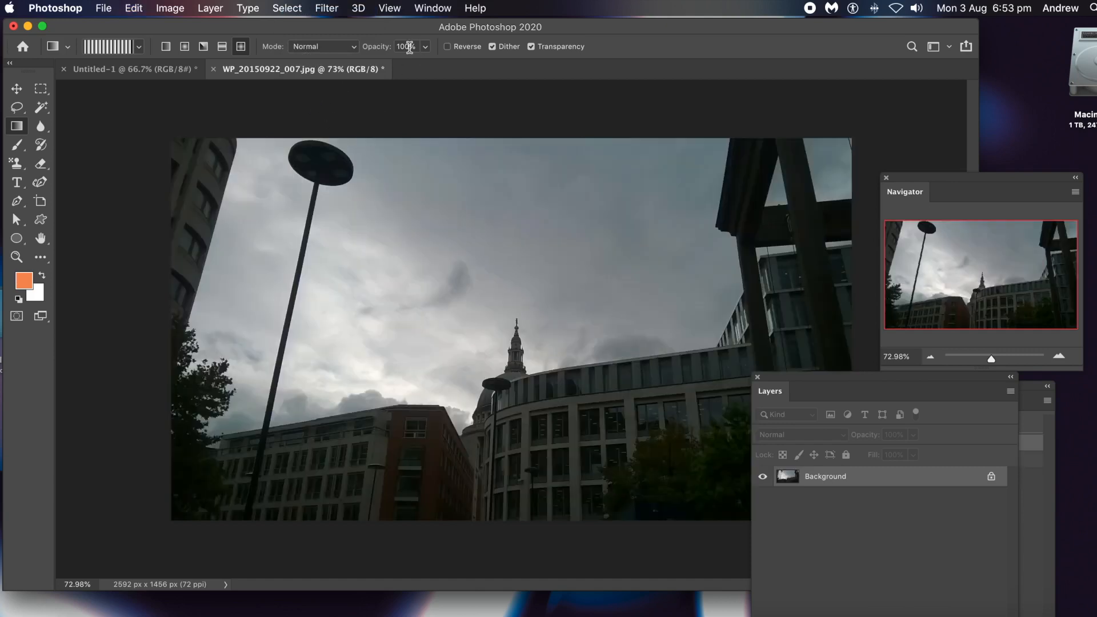
Try the diamond gradient over the photo in Darken mode, and undo it.
{"action": "left_click", "coordinate": [320, 46]}
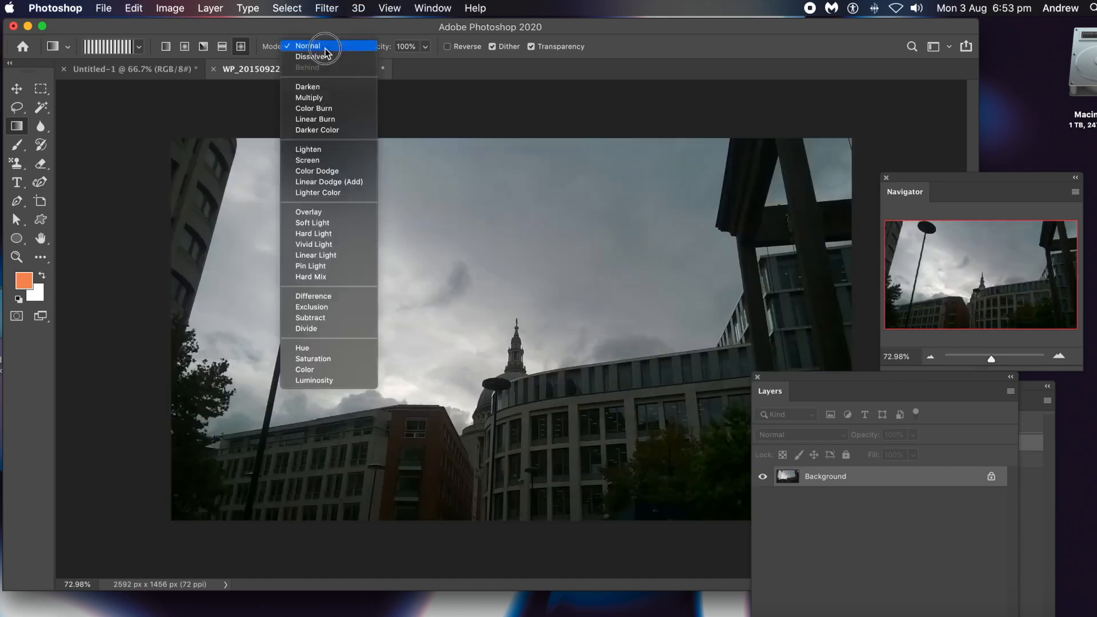
{"action": "left_click", "coordinate": [313, 87]}
{"action": "left_click_drag", "start_coordinate": [420, 237], "coordinate": [651, 357]}
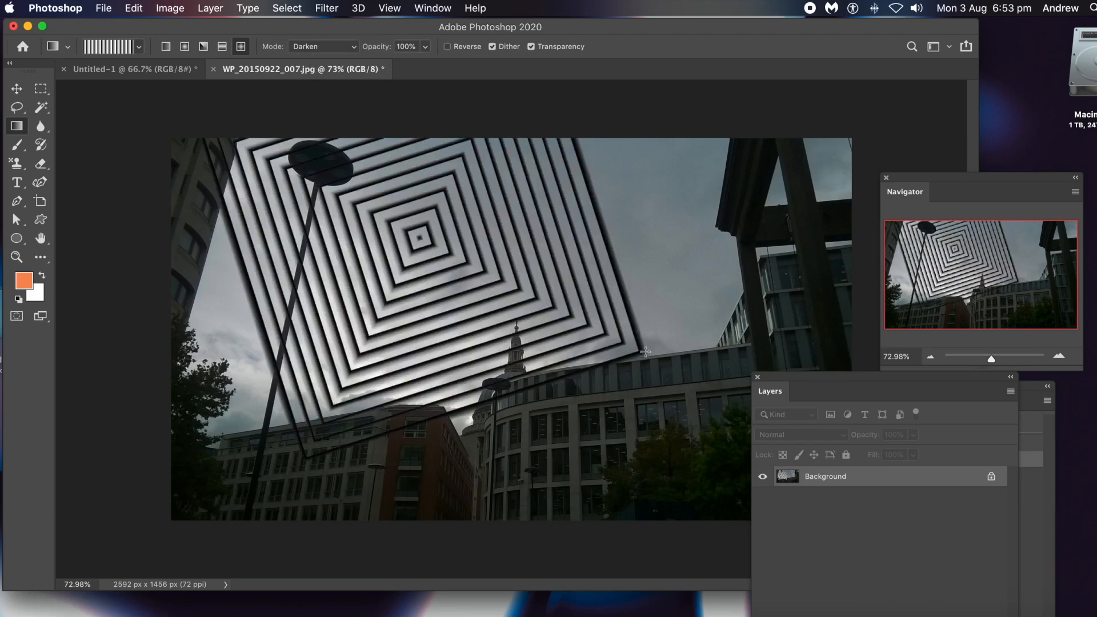
{"action": "key", "text": "super+z"}
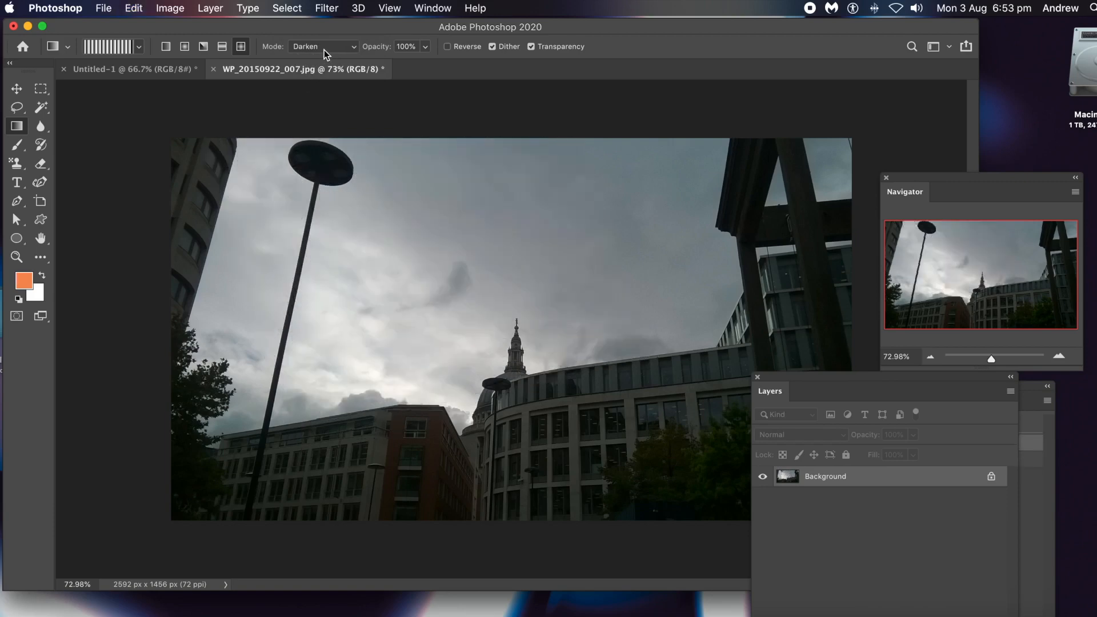
Try the diamond gradient in Overlay mode from the photo's upper-left area to the lower right, and undo it.
{"action": "left_click", "coordinate": [324, 49]}
{"action": "left_click", "coordinate": [308, 173]}
{"action": "left_click_drag", "start_coordinate": [232, 174], "coordinate": [622, 388]}
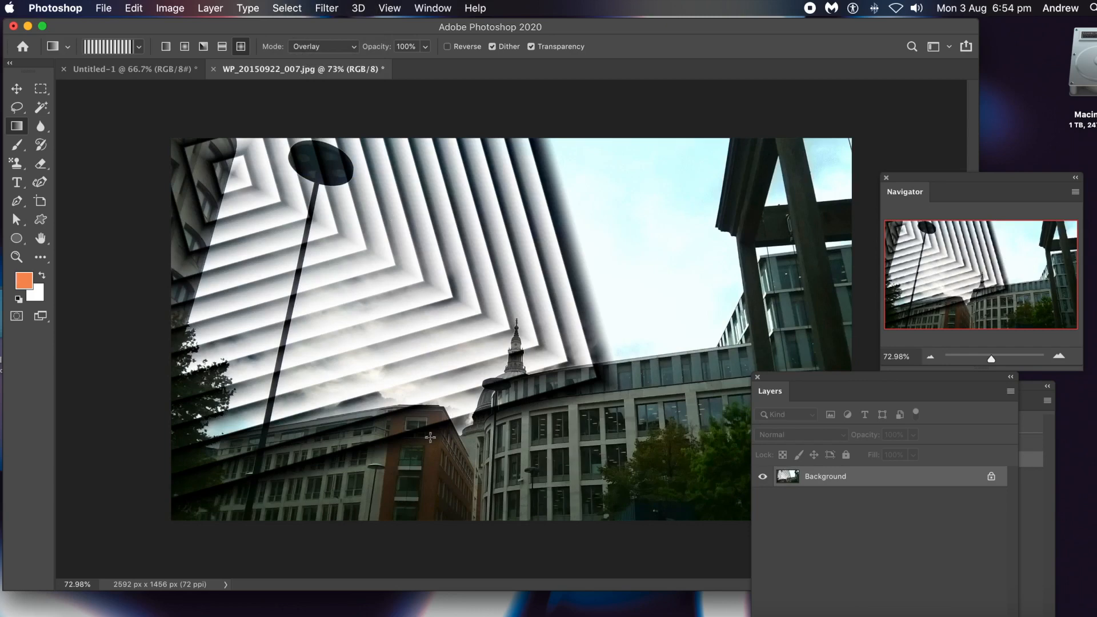
{"action": "key", "text": "super+z"}
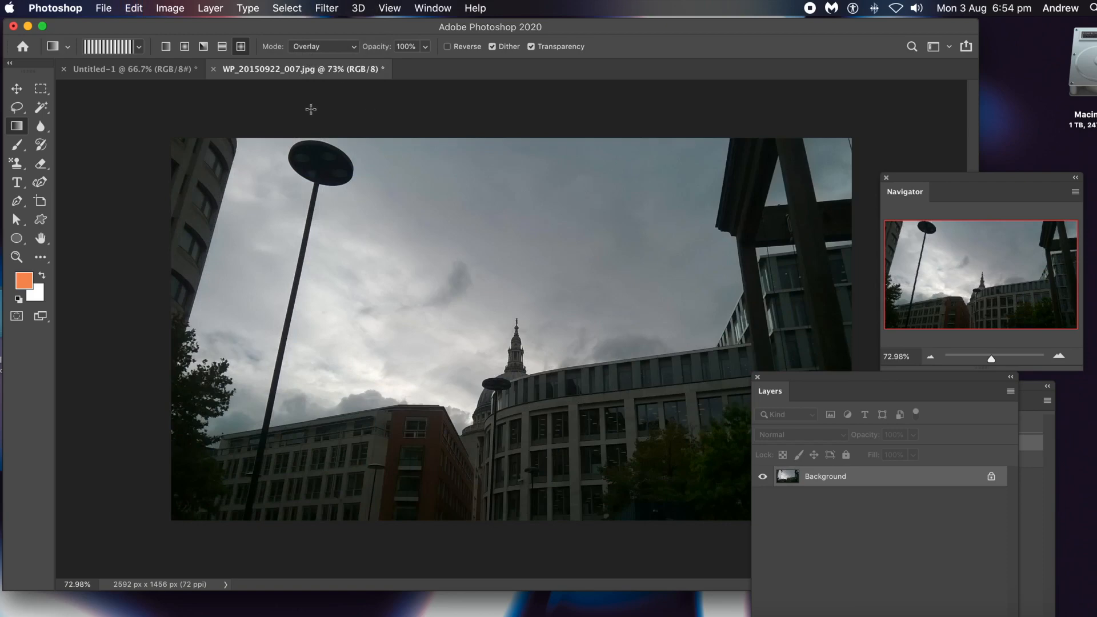
Add a gradient fill layer named Gradient Fill 1 in Normal mode at 100% opacity.
{"action": "left_click", "coordinate": [210, 8]}
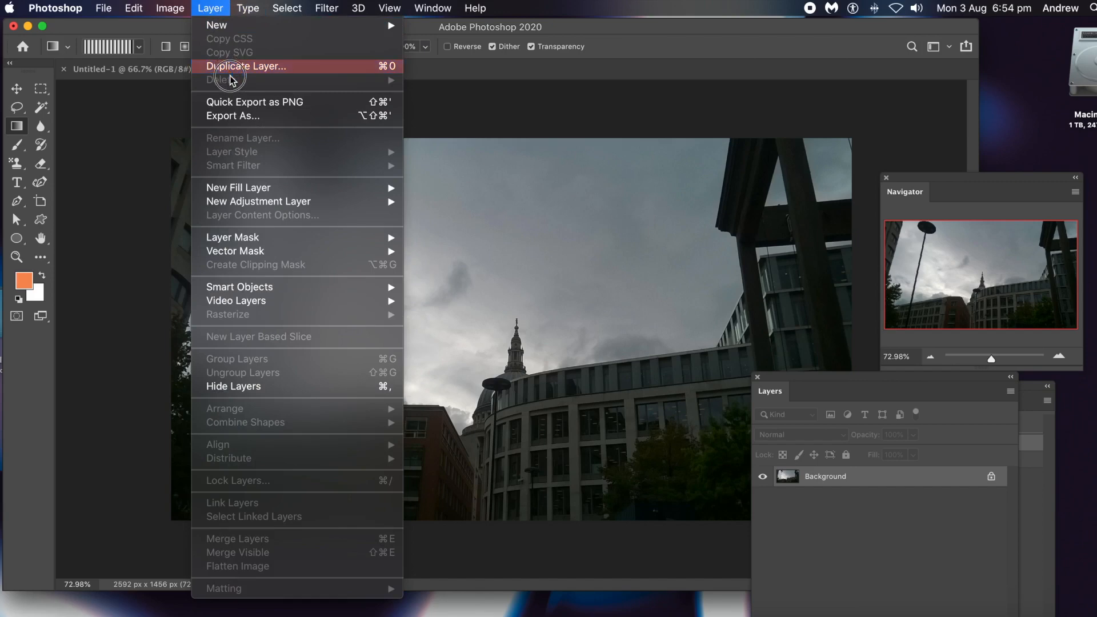
{"action": "mouse_move", "coordinate": [251, 188]}
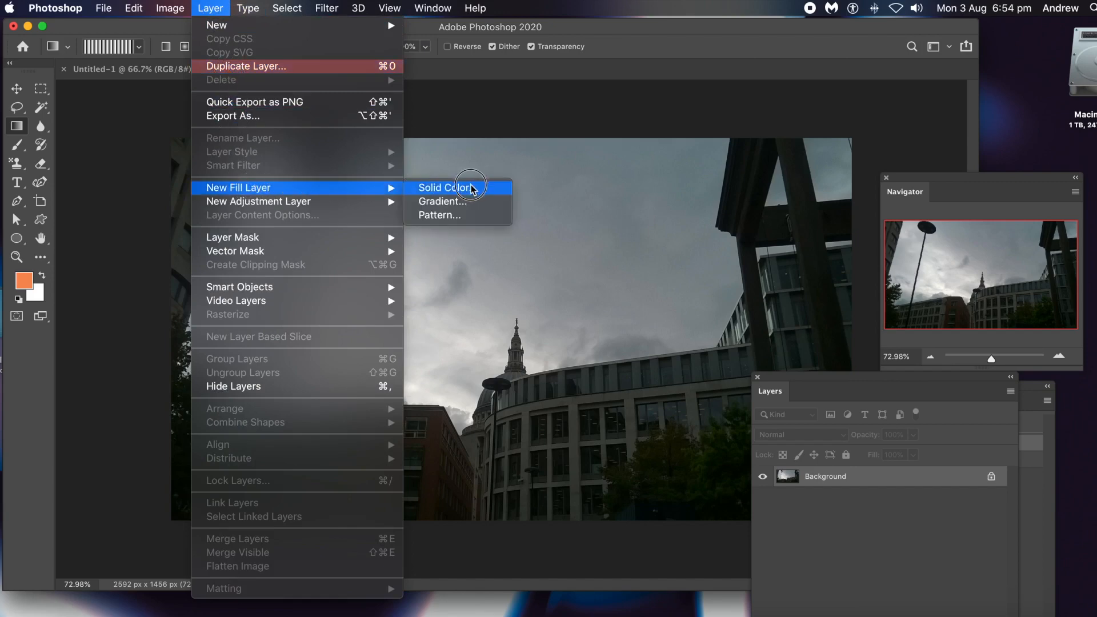
{"action": "left_click", "coordinate": [467, 201]}
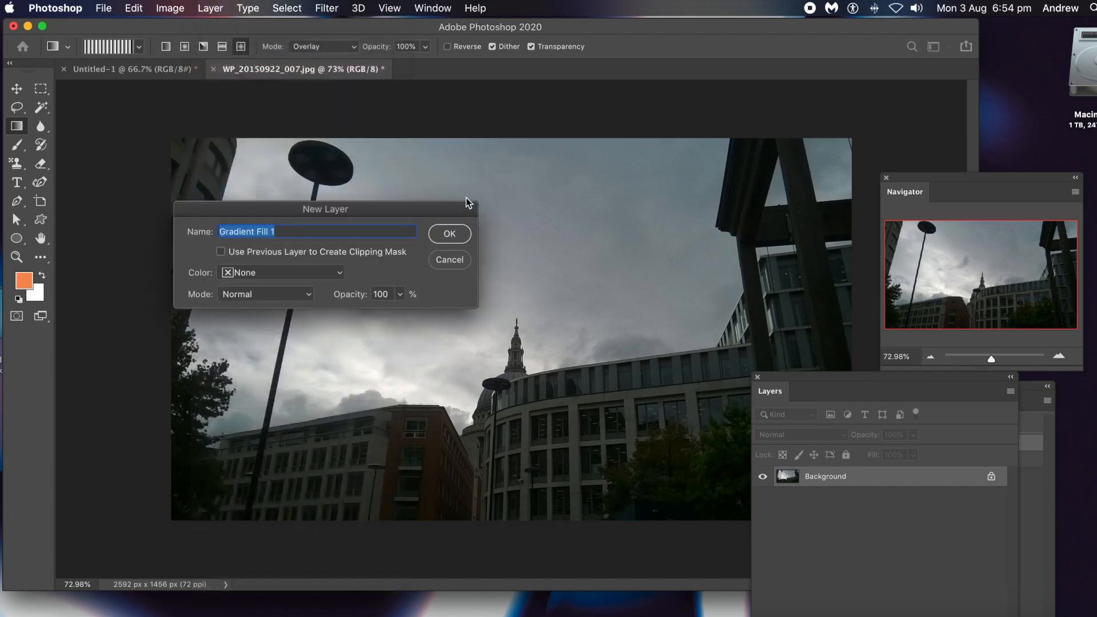
{"action": "left_click", "coordinate": [454, 234]}
{"action": "left_click_drag", "start_coordinate": [795, 237], "coordinate": [377, 183]}
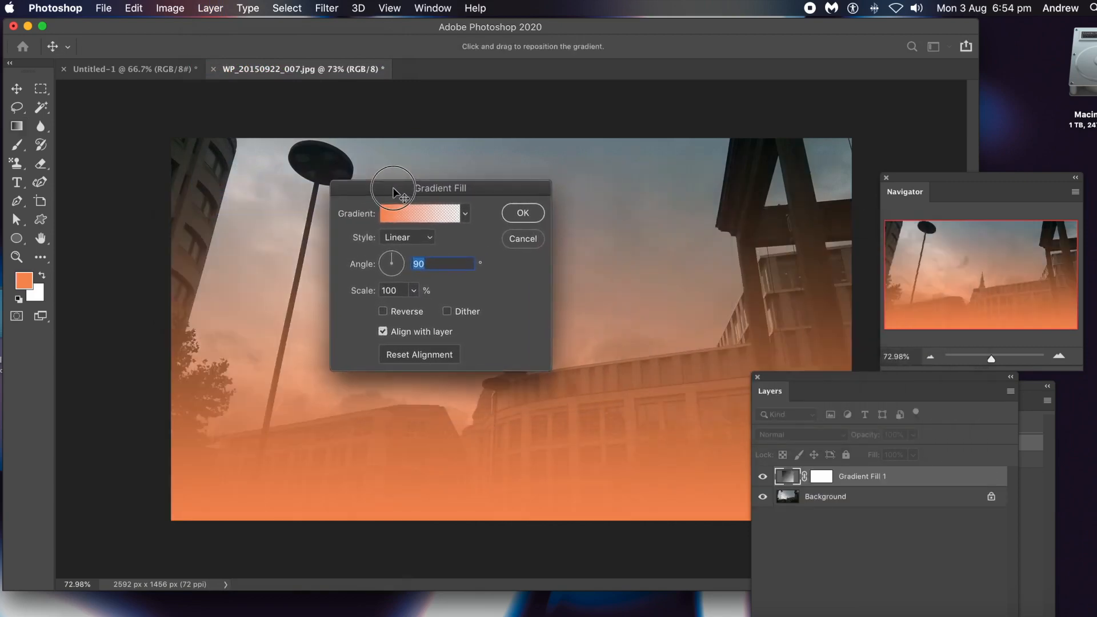
Apply the last saved black-and-white striped preset to the gradient fill and set its style to Diamond.
{"action": "left_click", "coordinate": [462, 213]}
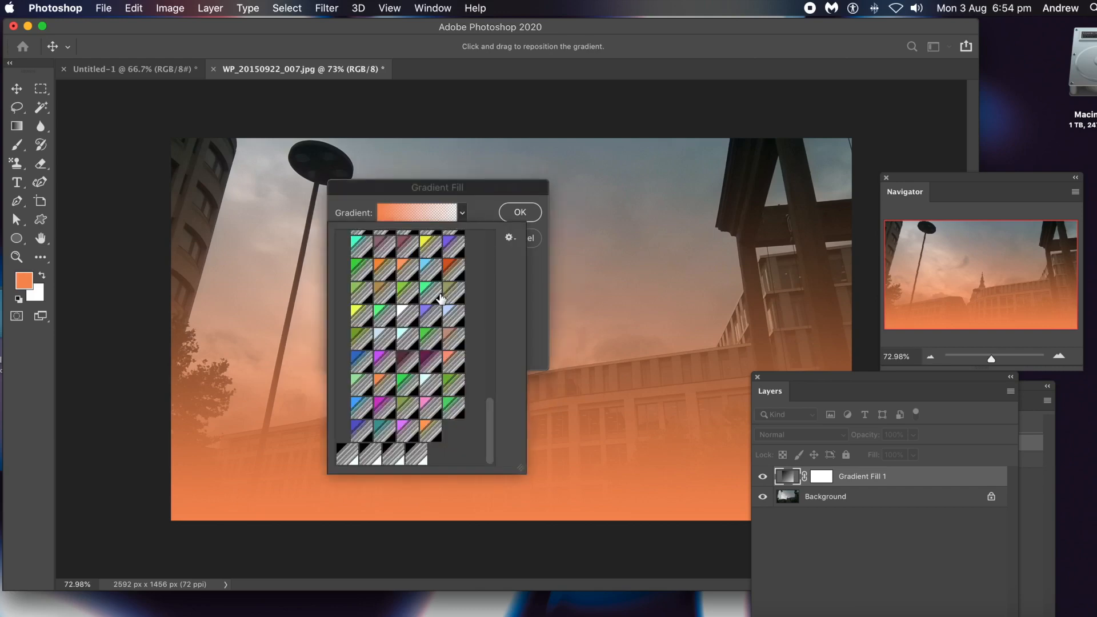
{"action": "left_click", "coordinate": [416, 454]}
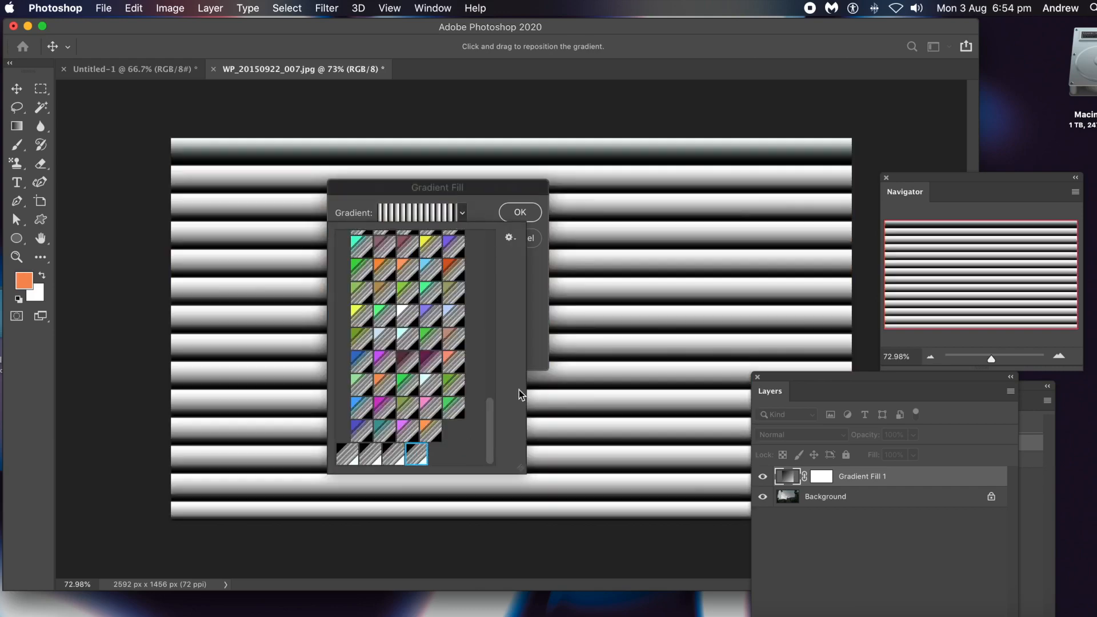
{"action": "left_click", "coordinate": [533, 328]}
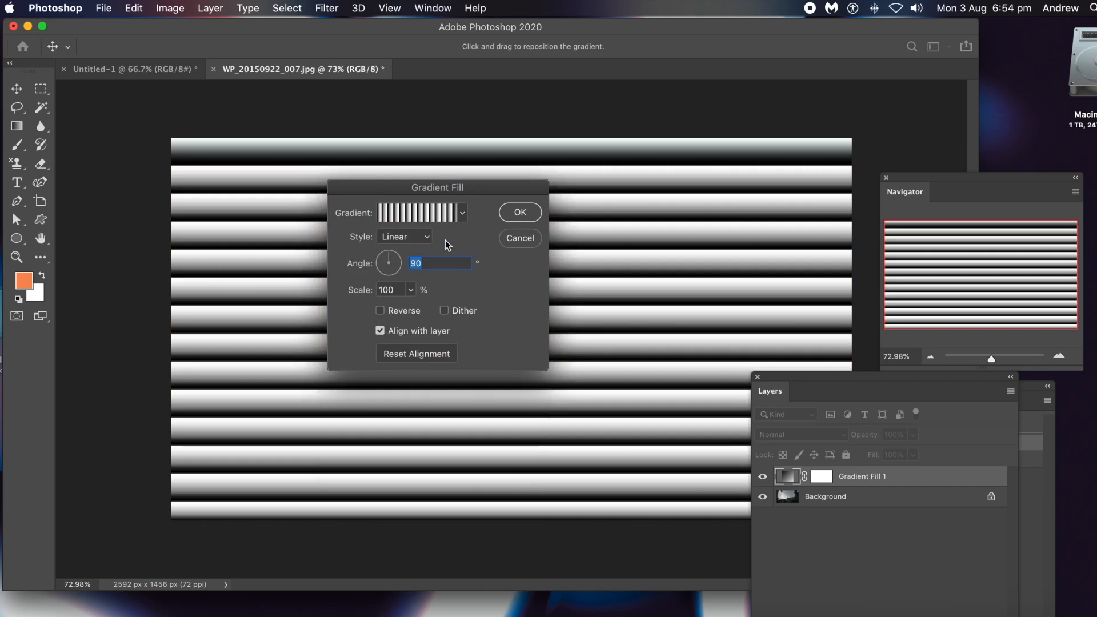
{"action": "left_click", "coordinate": [395, 237]}
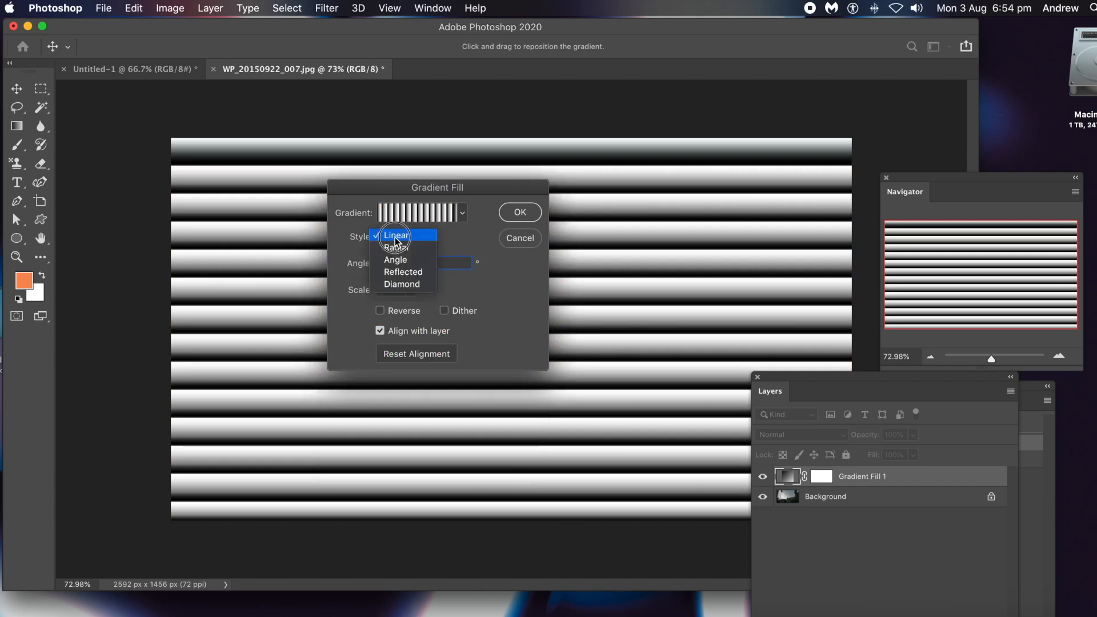
{"action": "left_click", "coordinate": [401, 284]}
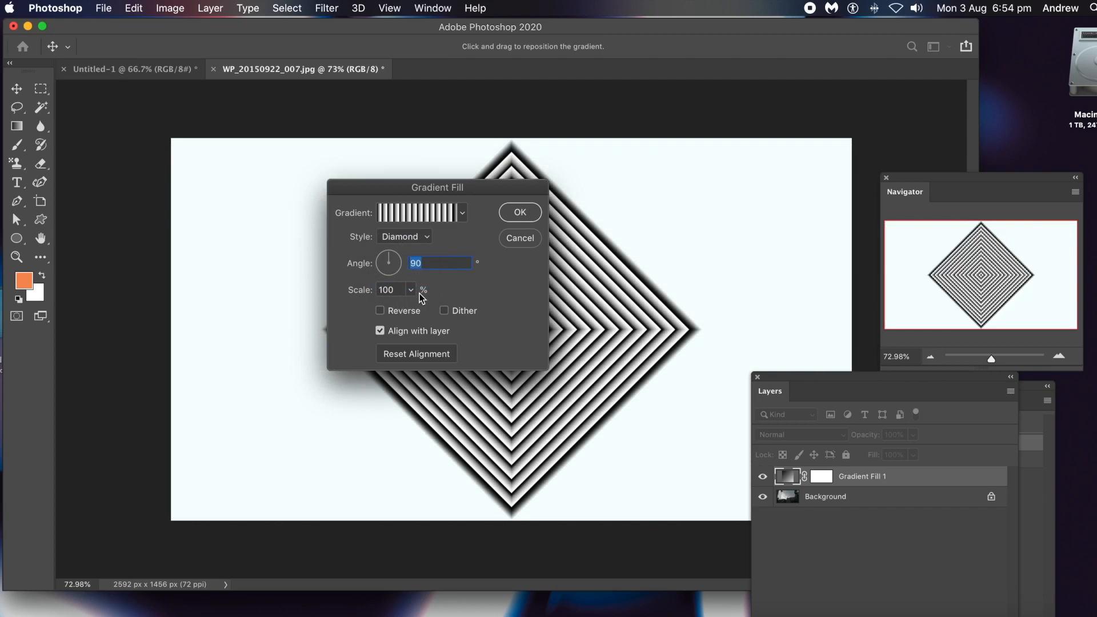
Enlarge the diamond gradient fill to a scale of 286% and move its settings dialog aside.
{"action": "left_click", "coordinate": [412, 290]}
{"action": "left_click_drag", "start_coordinate": [410, 312], "coordinate": [422, 308]}
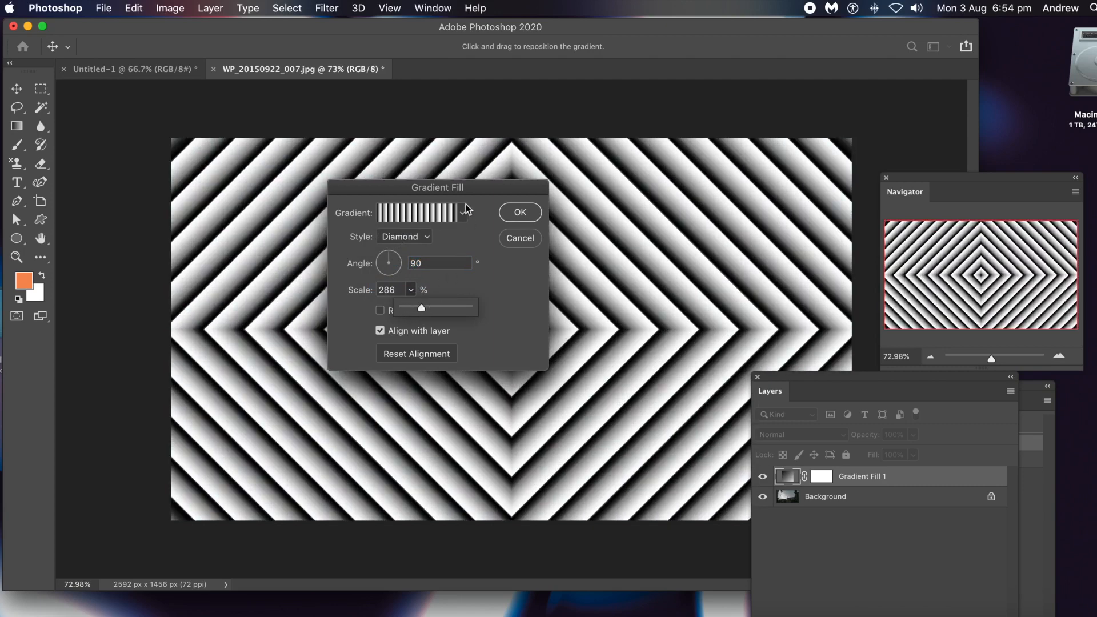
{"action": "left_click_drag", "start_coordinate": [426, 190], "coordinate": [526, 180]}
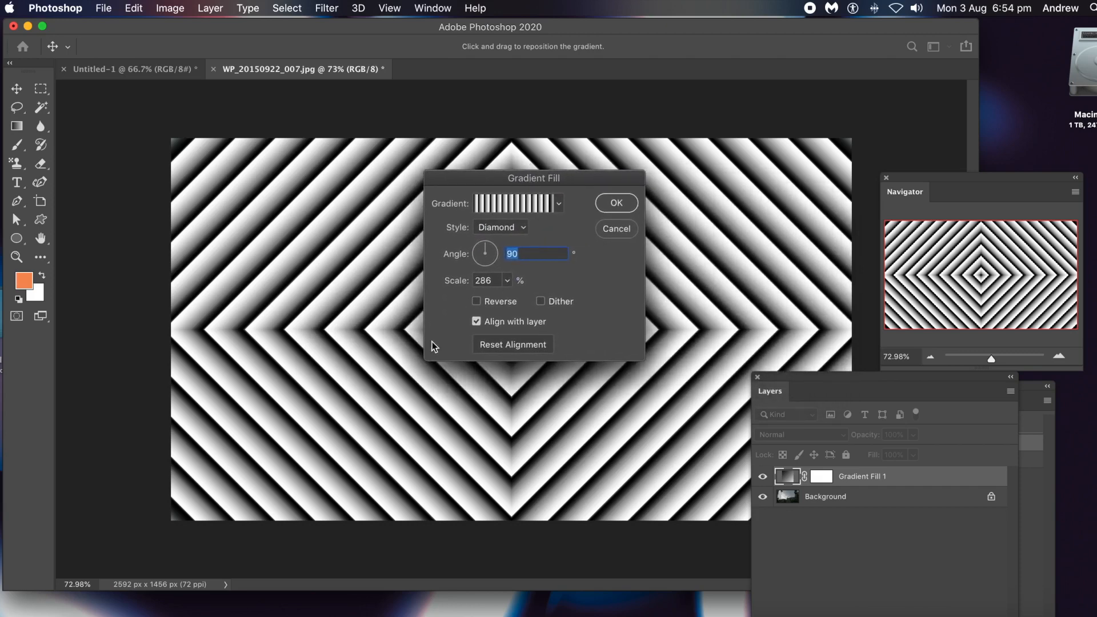
Move the diamond gradient's centre toward the photo's upper left and set its scale to 330%.
{"action": "left_click_drag", "start_coordinate": [382, 327], "coordinate": [259, 232]}
{"action": "left_click", "coordinate": [507, 281]}
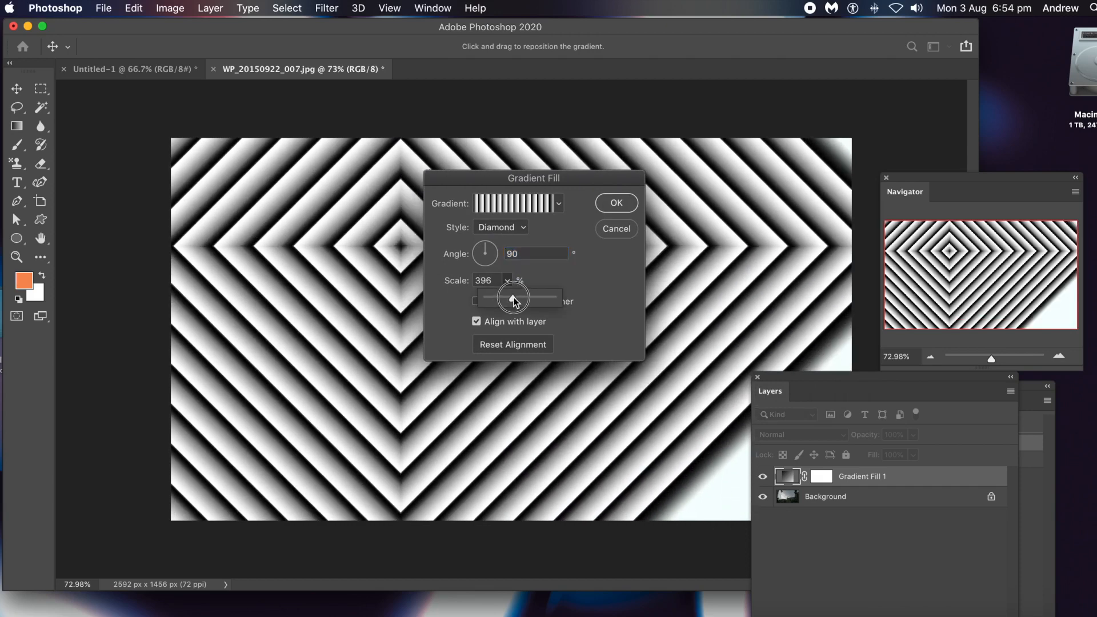
{"action": "left_click_drag", "start_coordinate": [513, 297], "coordinate": [515, 297]}
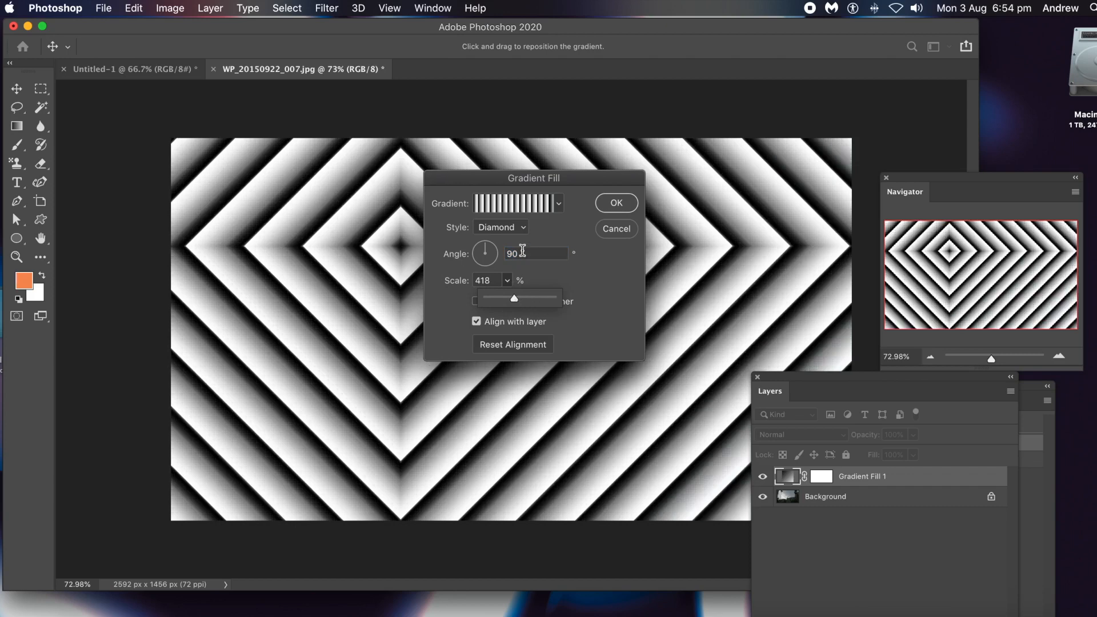
{"action": "left_click", "coordinate": [509, 301]}
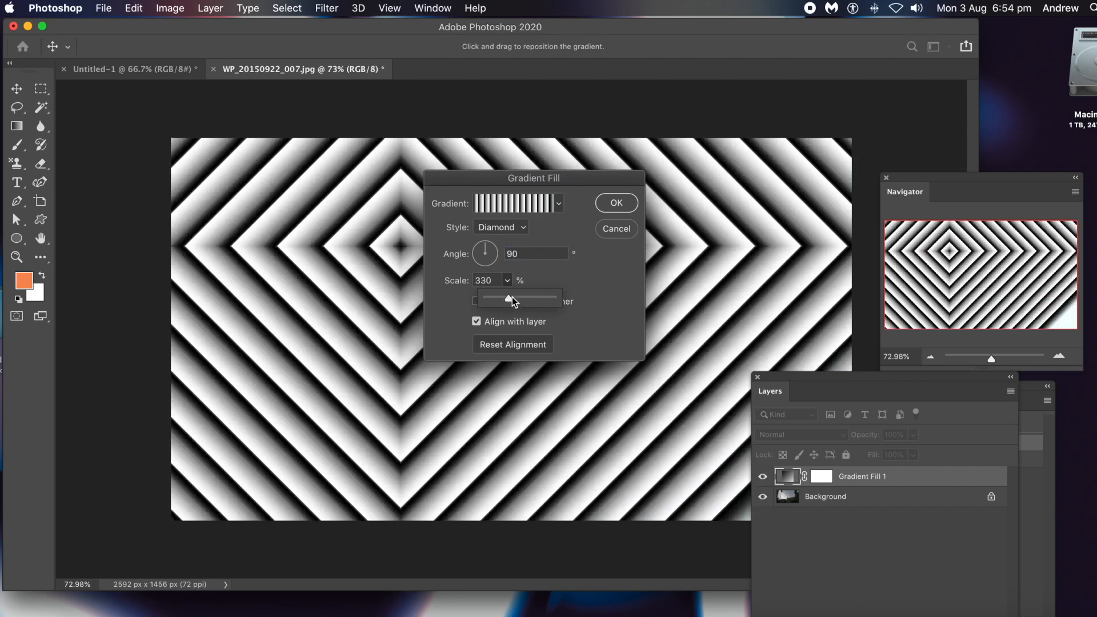
Rotate the diamond gradient to an angle of 35.65° and apply the gradient fill settings.
{"action": "left_click", "coordinate": [628, 204]}
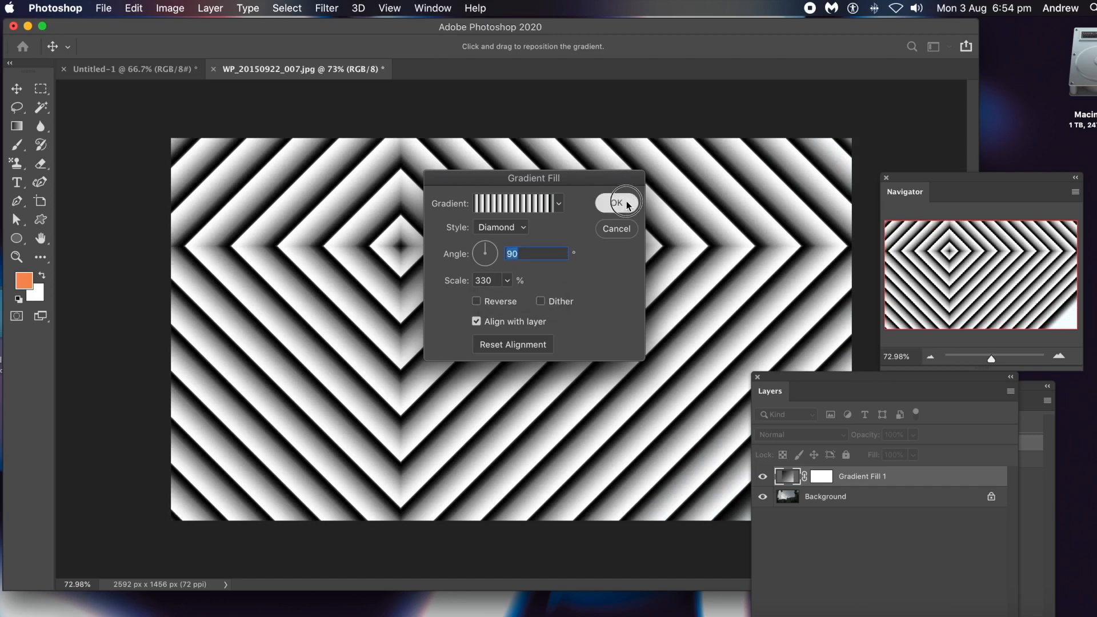
{"action": "left_click_drag", "start_coordinate": [486, 249], "coordinate": [497, 248]}
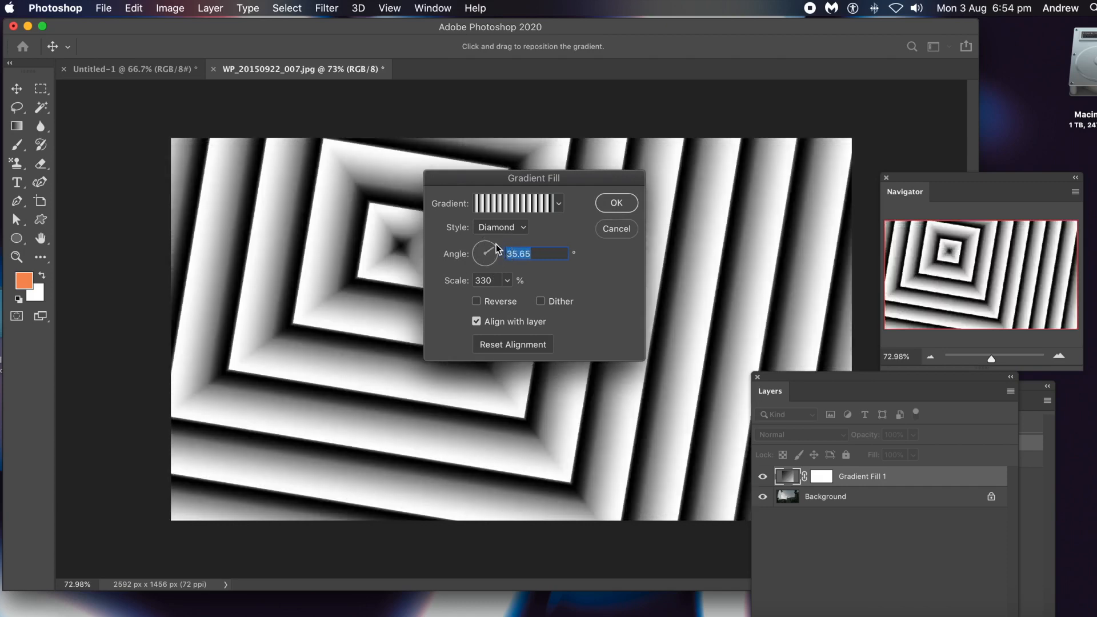
{"action": "left_click", "coordinate": [617, 211]}
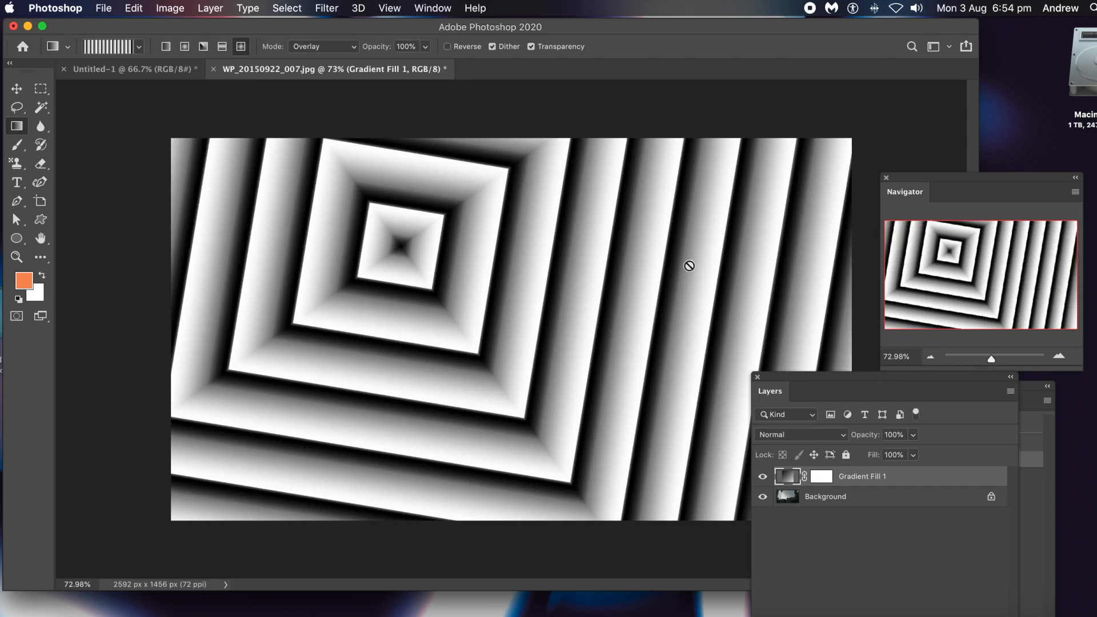
Duplicate the Gradient Fill 1 layer within the same document as Gradient Fill 1 copy.
{"action": "left_click_drag", "start_coordinate": [808, 380], "coordinate": [536, 193]}
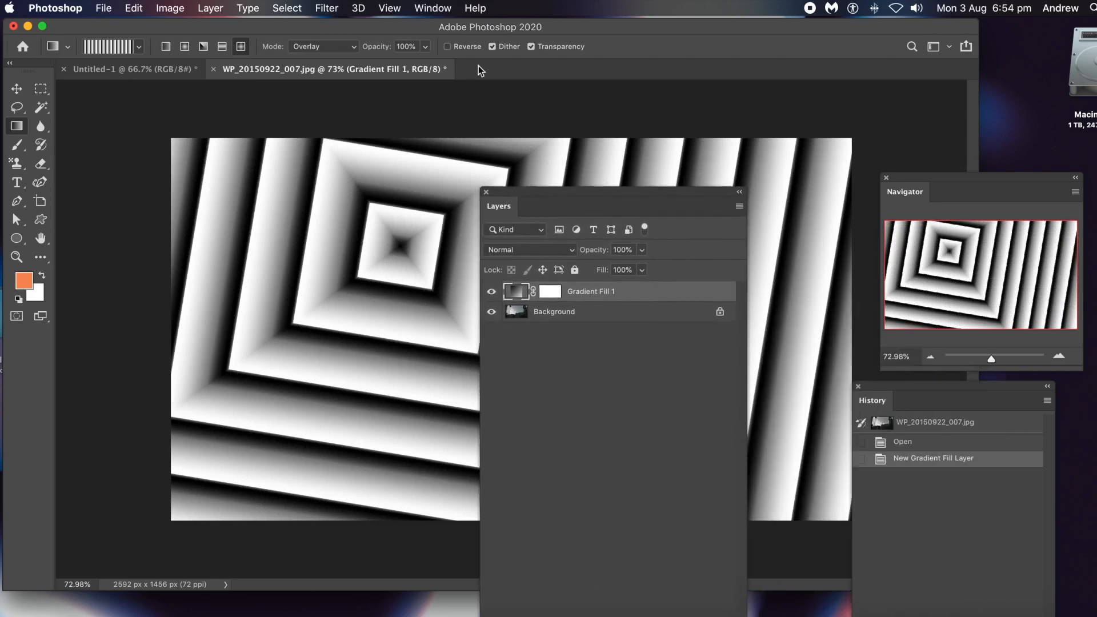
{"action": "left_click", "coordinate": [429, 8]}
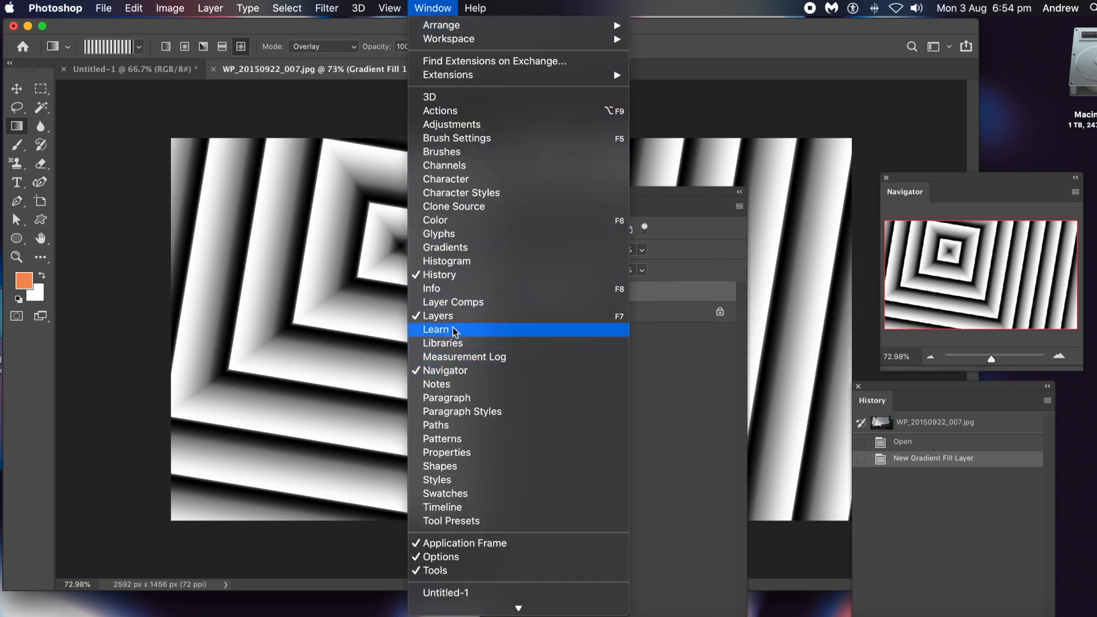
{"action": "left_click", "coordinate": [665, 192]}
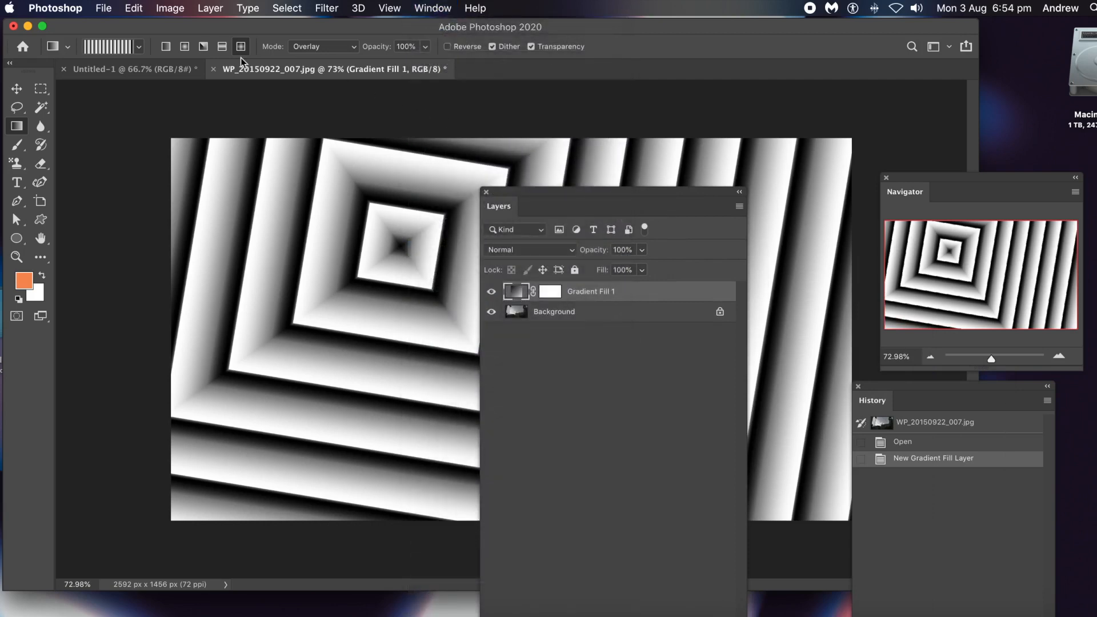
{"action": "left_click", "coordinate": [212, 9]}
{"action": "left_click", "coordinate": [230, 67]}
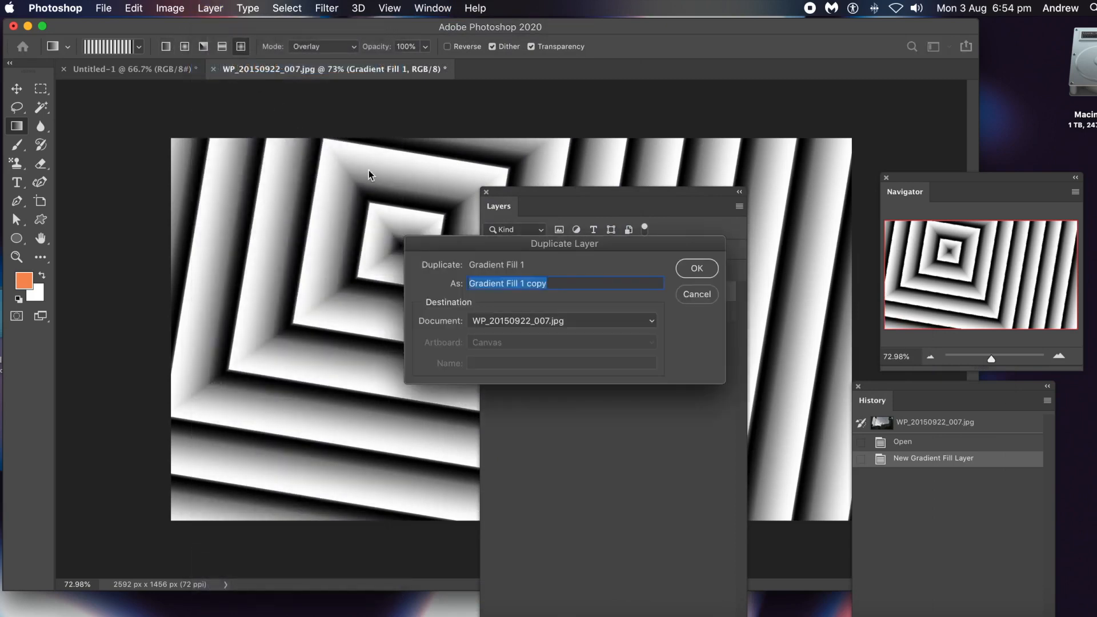
{"action": "left_click", "coordinate": [700, 269]}
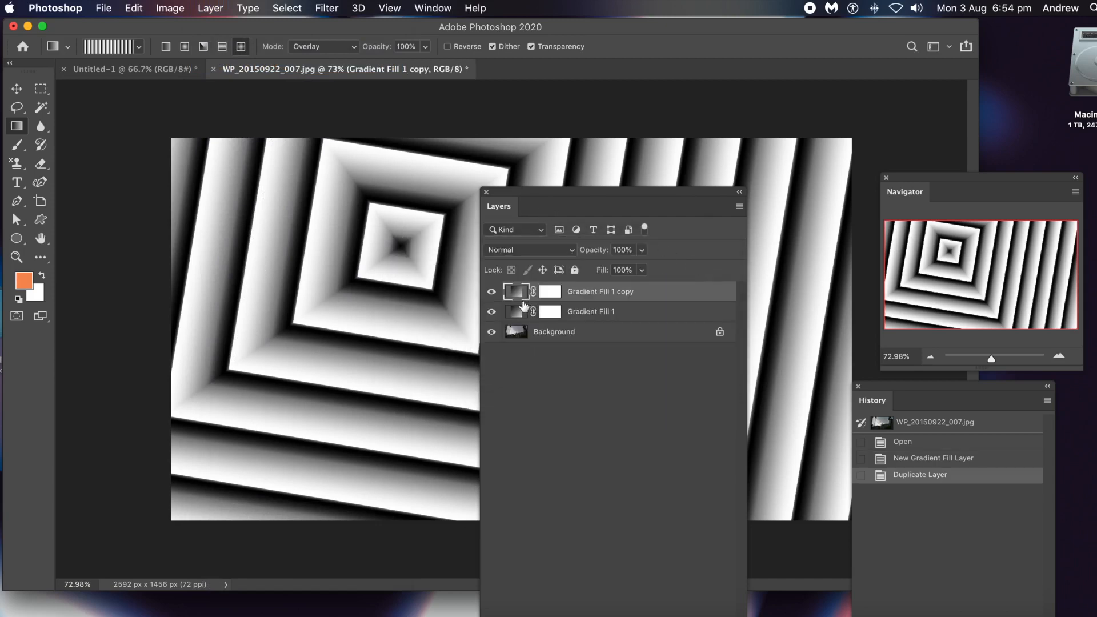
Set the gradient angle of the Gradient Fill 1 copy layer to -32.12°.
{"action": "left_click_drag", "start_coordinate": [528, 197], "coordinate": [722, 190]}
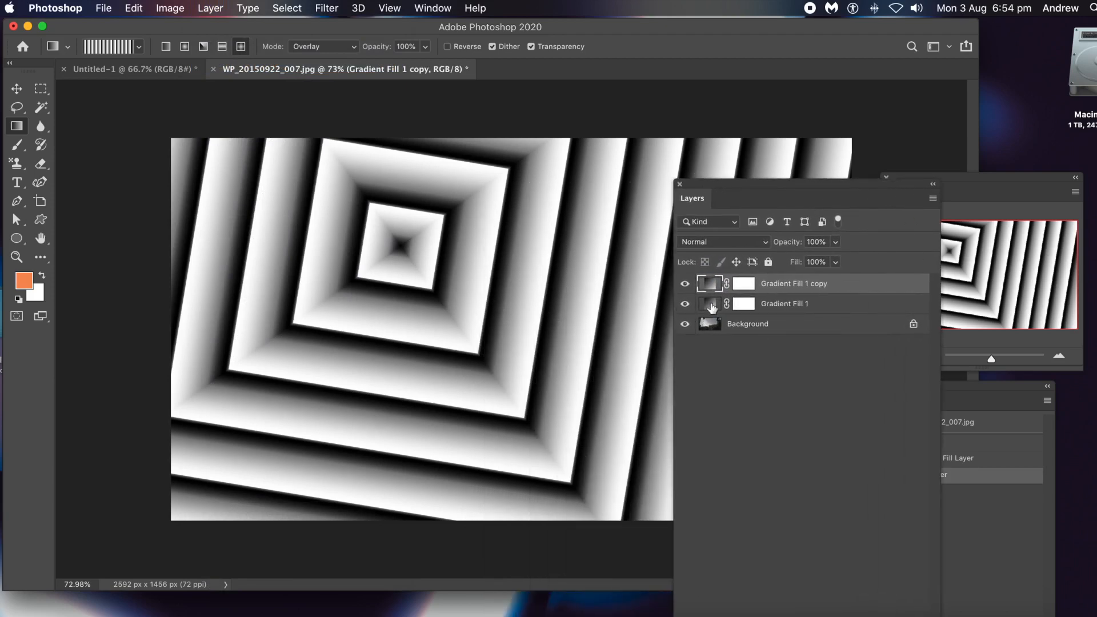
{"action": "double_click", "coordinate": [709, 283]}
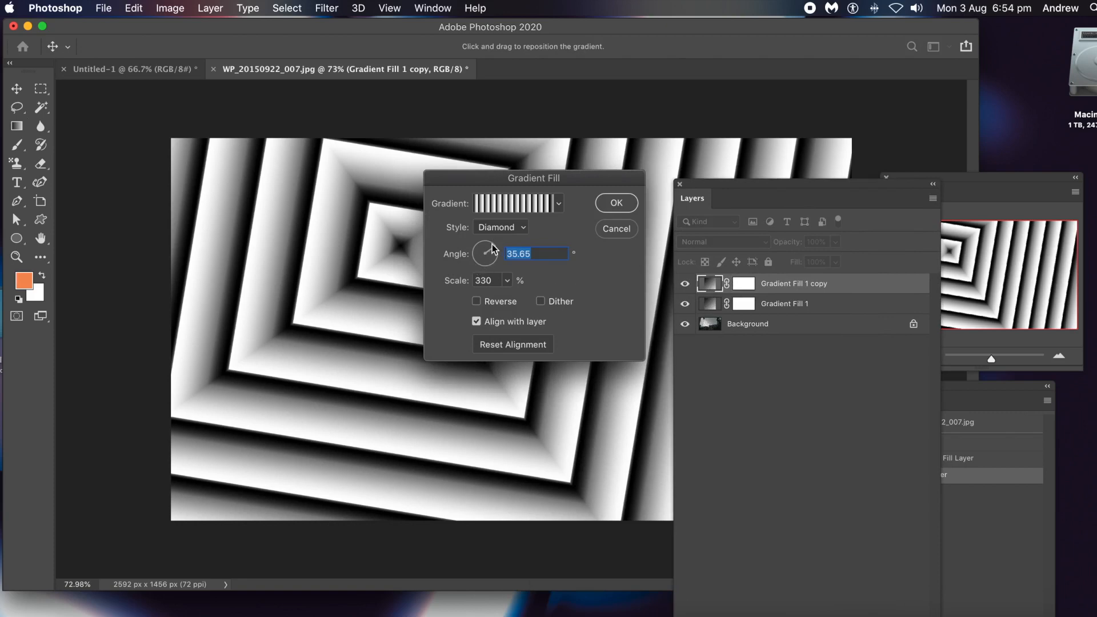
{"action": "left_click_drag", "start_coordinate": [494, 252], "coordinate": [498, 258]}
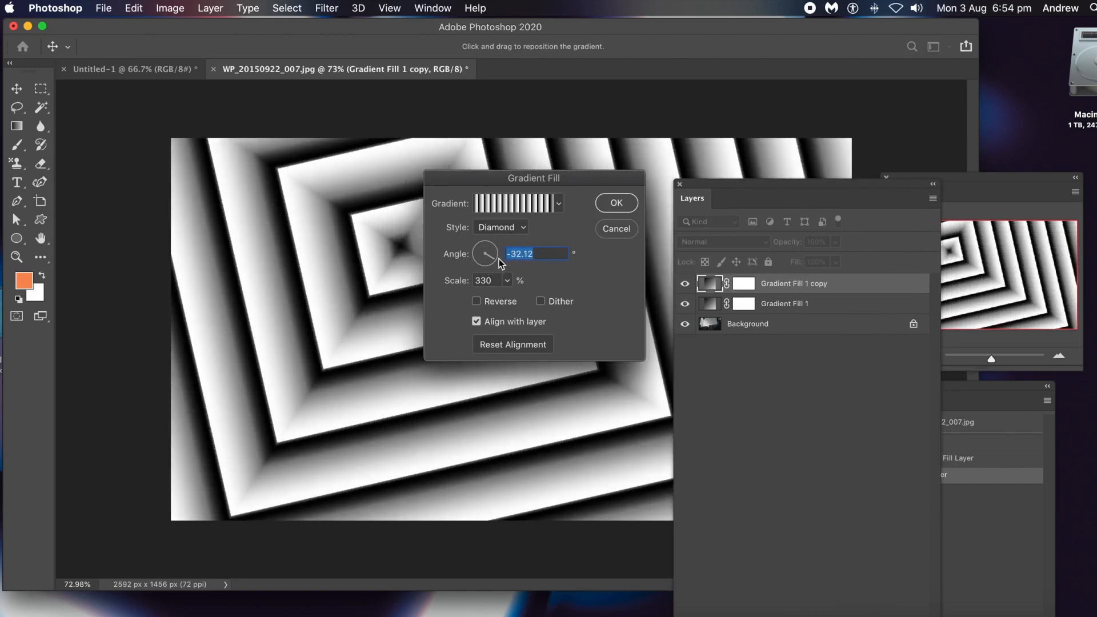
{"action": "left_click", "coordinate": [624, 207]}
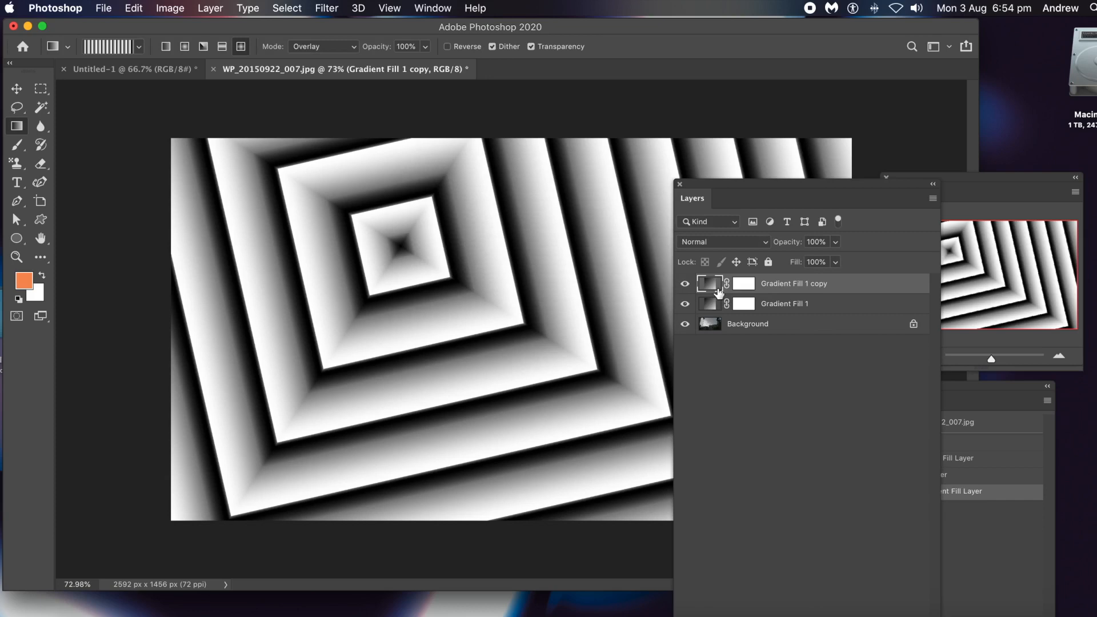
Change the blend mode of both Gradient Fill 1 copy and Gradient Fill 1 to Overlay.
{"action": "left_click", "coordinate": [711, 244]}
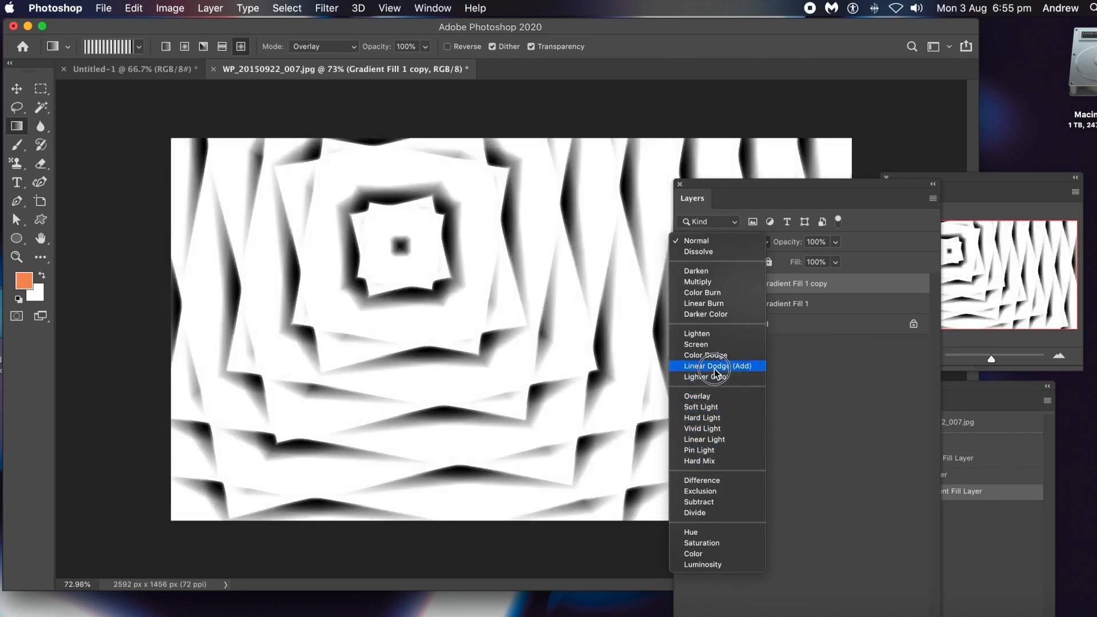
{"action": "left_click", "coordinate": [710, 398]}
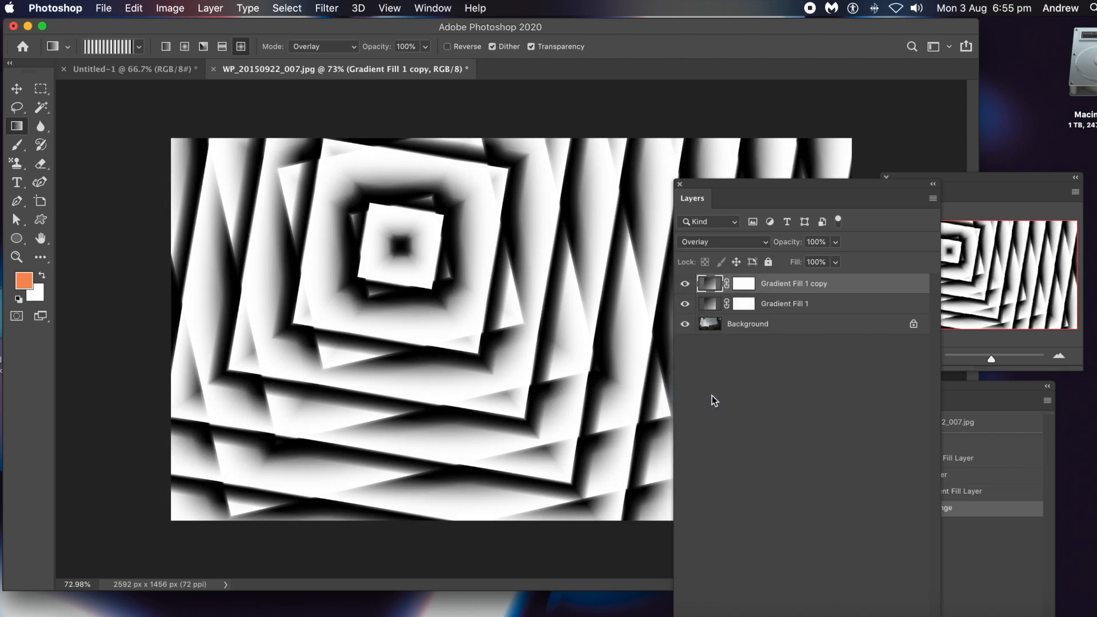
{"action": "left_click", "coordinate": [710, 307]}
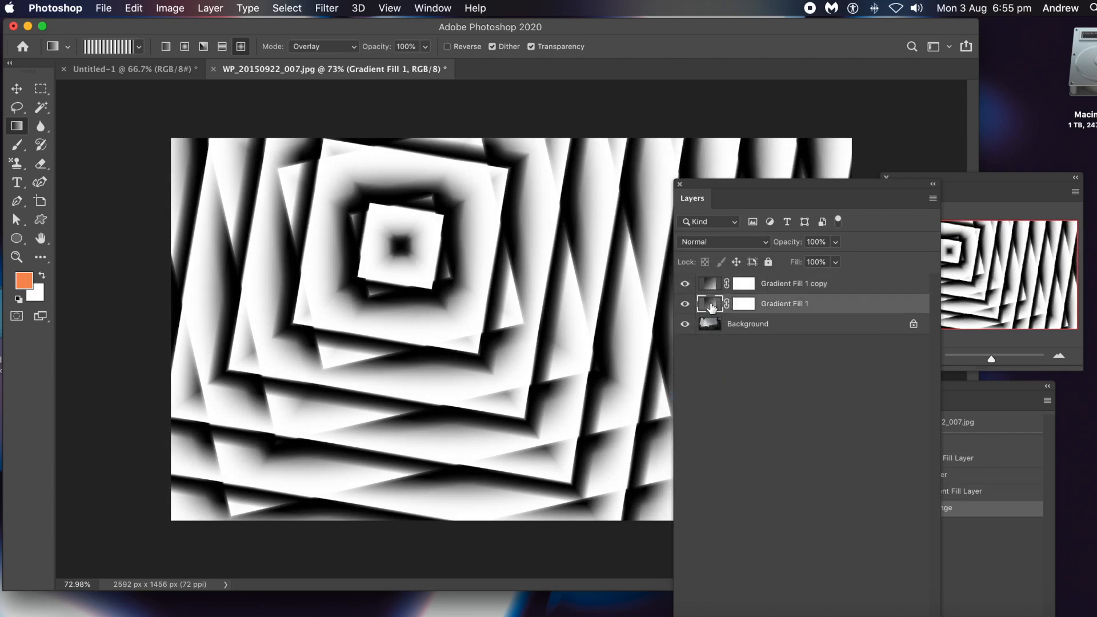
{"action": "left_click", "coordinate": [715, 243]}
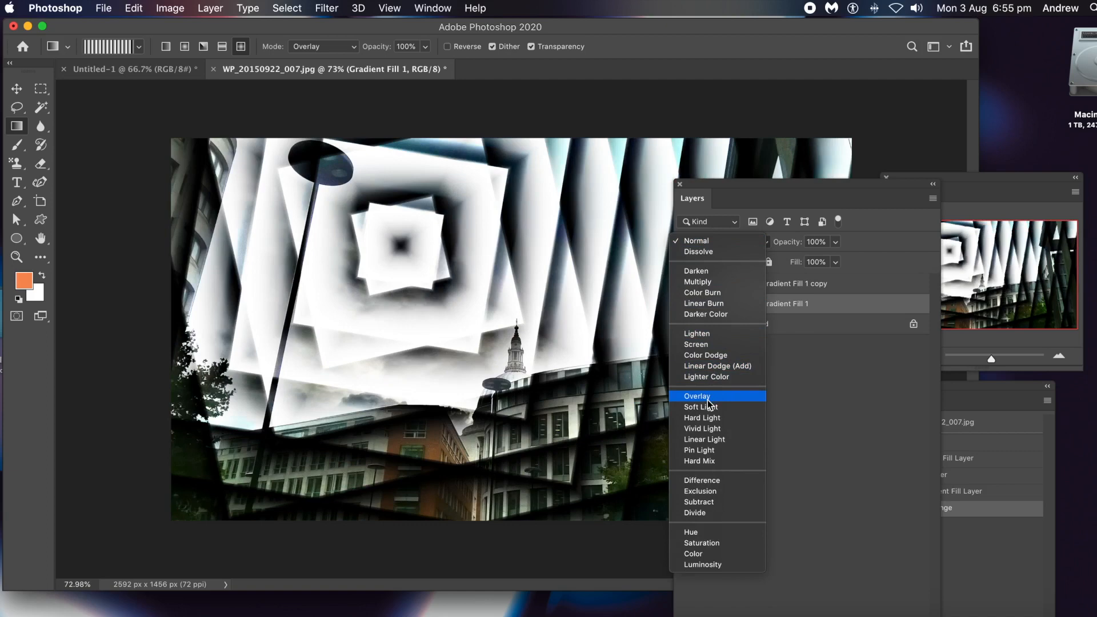
{"action": "left_click", "coordinate": [707, 400]}
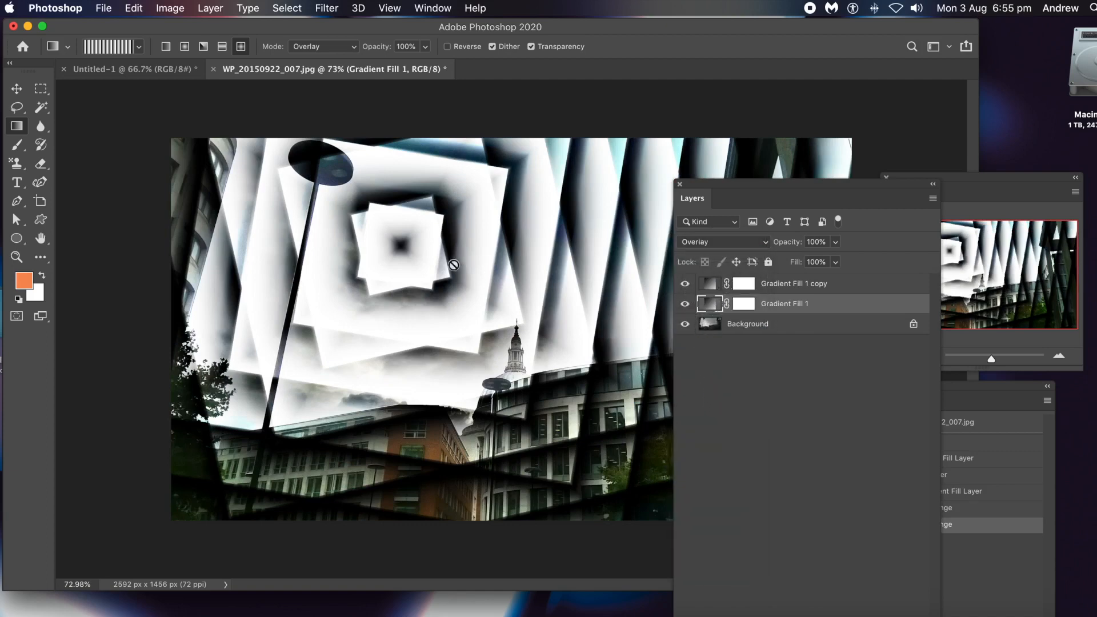
Edit the Gradient Fill 1 layer's gradient, setting its scale to 188% and its angle to 89.27°.
{"action": "double_click", "coordinate": [710, 304]}
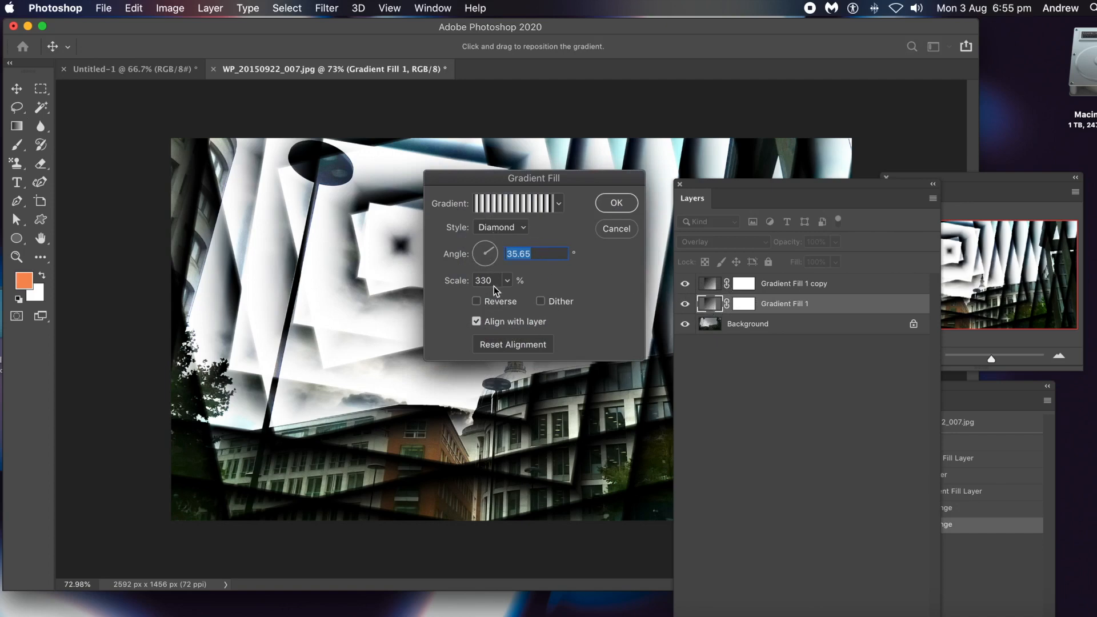
{"action": "left_click", "coordinate": [508, 280]}
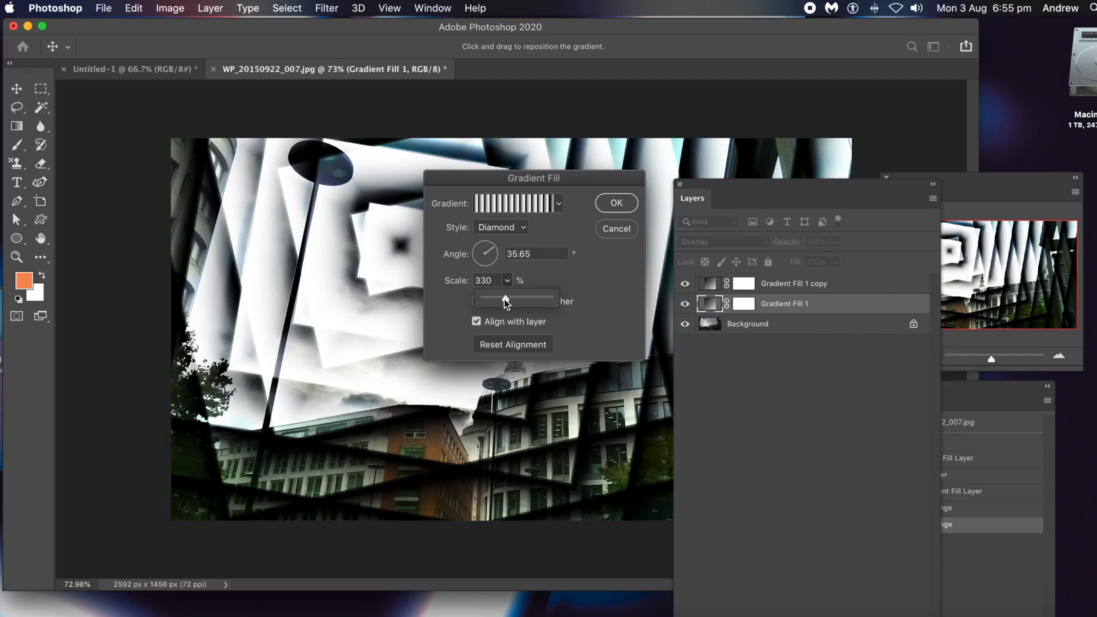
{"action": "left_click_drag", "start_coordinate": [504, 300], "coordinate": [496, 298]}
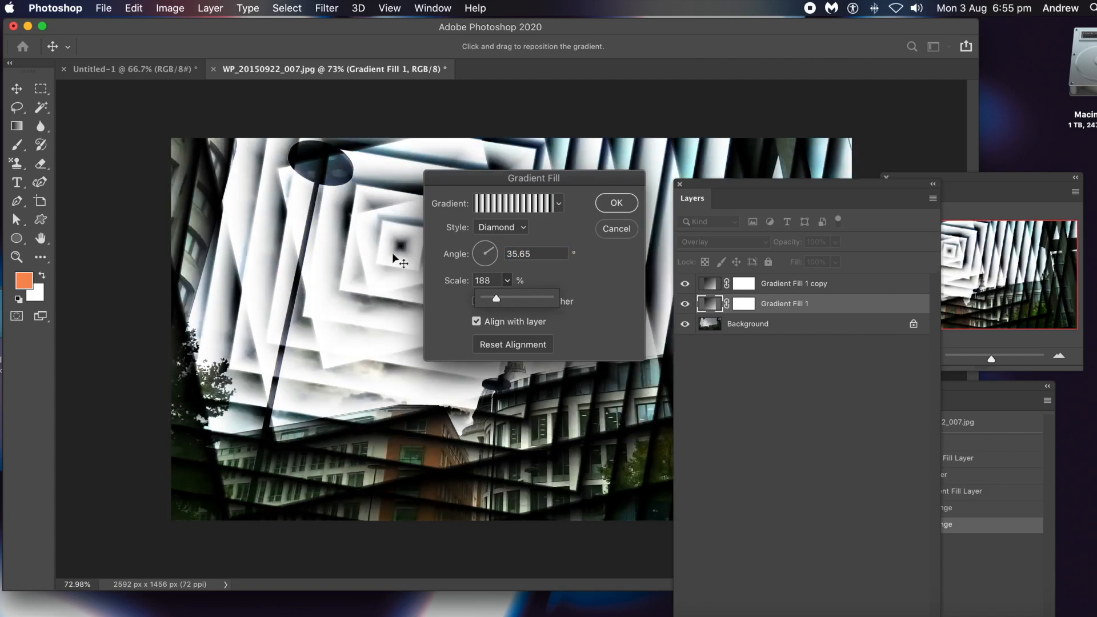
{"action": "left_click_drag", "start_coordinate": [492, 251], "coordinate": [486, 247]}
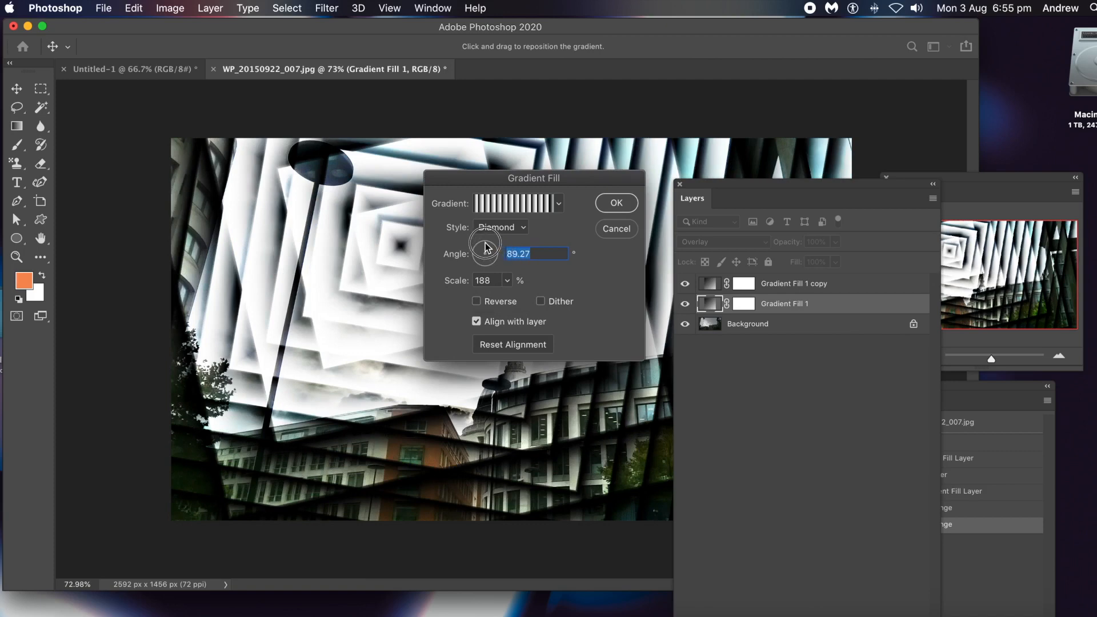
Shift Gradient Fill 1's diamond centre slightly left and down in the photo, and enlarge its scale to 451%.
{"action": "left_click_drag", "start_coordinate": [398, 251], "coordinate": [323, 269]}
{"action": "left_click_drag", "start_coordinate": [546, 184], "coordinate": [816, 109]}
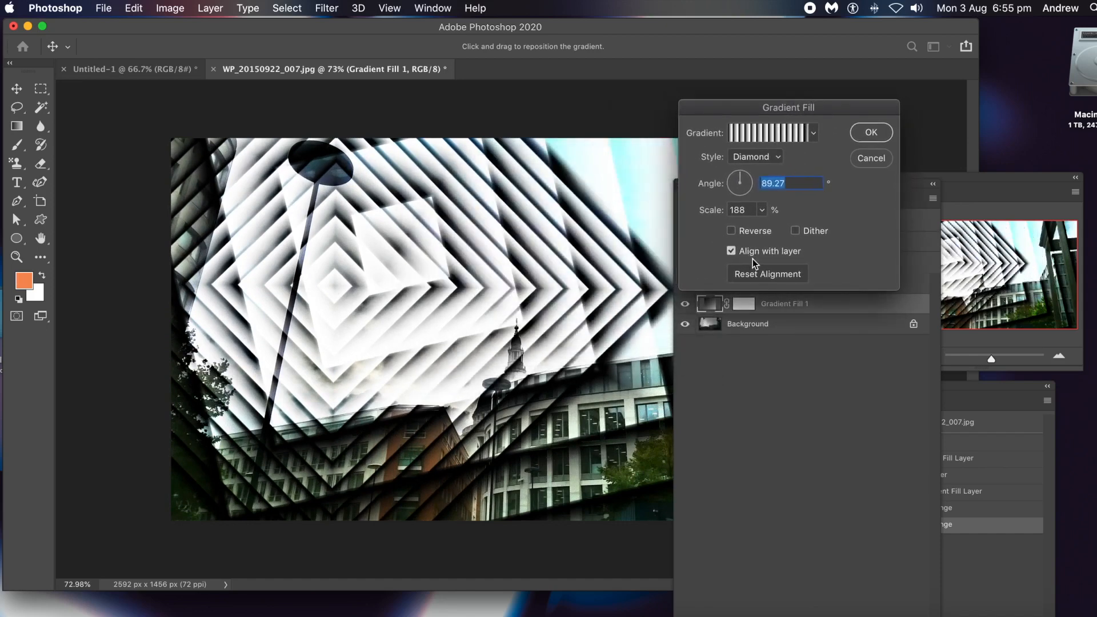
{"action": "left_click", "coordinate": [760, 211]}
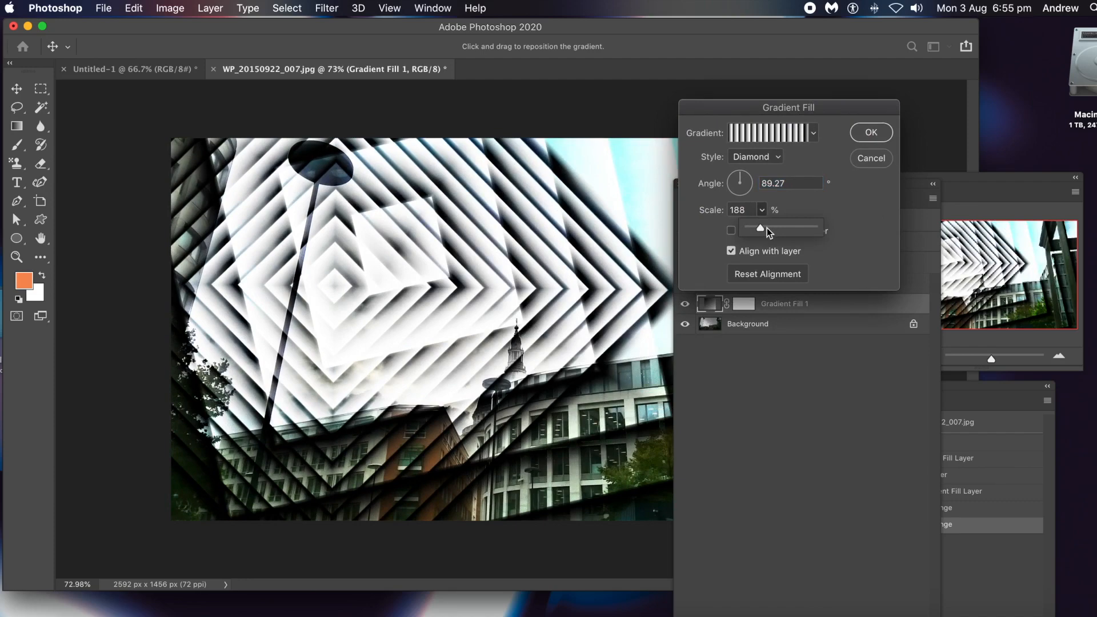
{"action": "left_click_drag", "start_coordinate": [772, 228], "coordinate": [779, 230]}
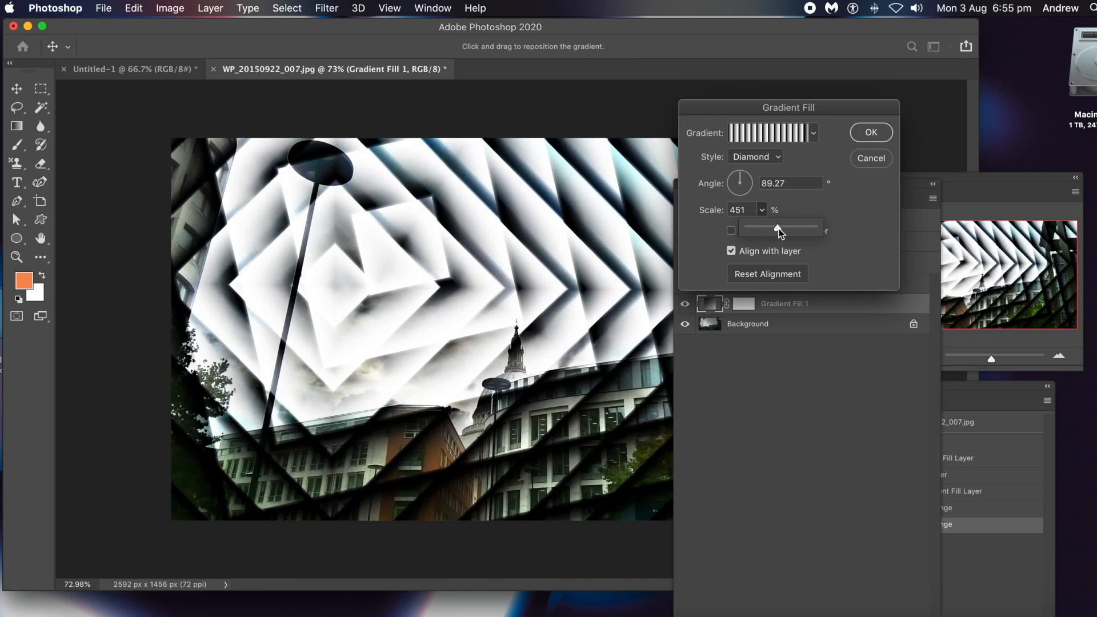
{"action": "left_click", "coordinate": [871, 133]}
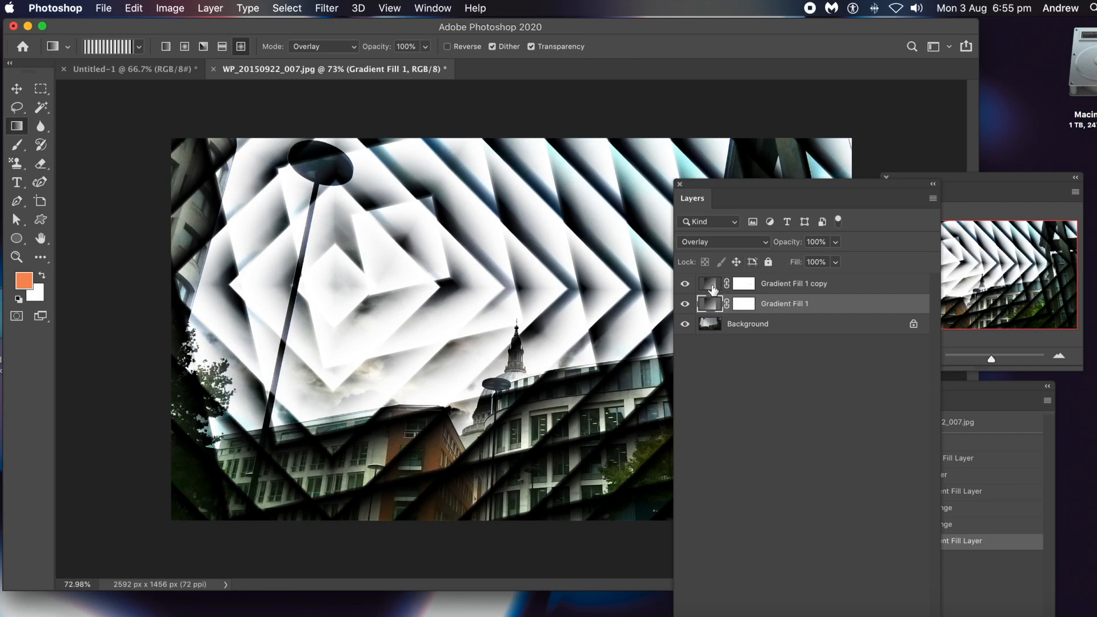
Preview other blend modes such as Multiply on the Gradient Fill 1 copy layer, keeping Overlay.
{"action": "left_click", "coordinate": [712, 286]}
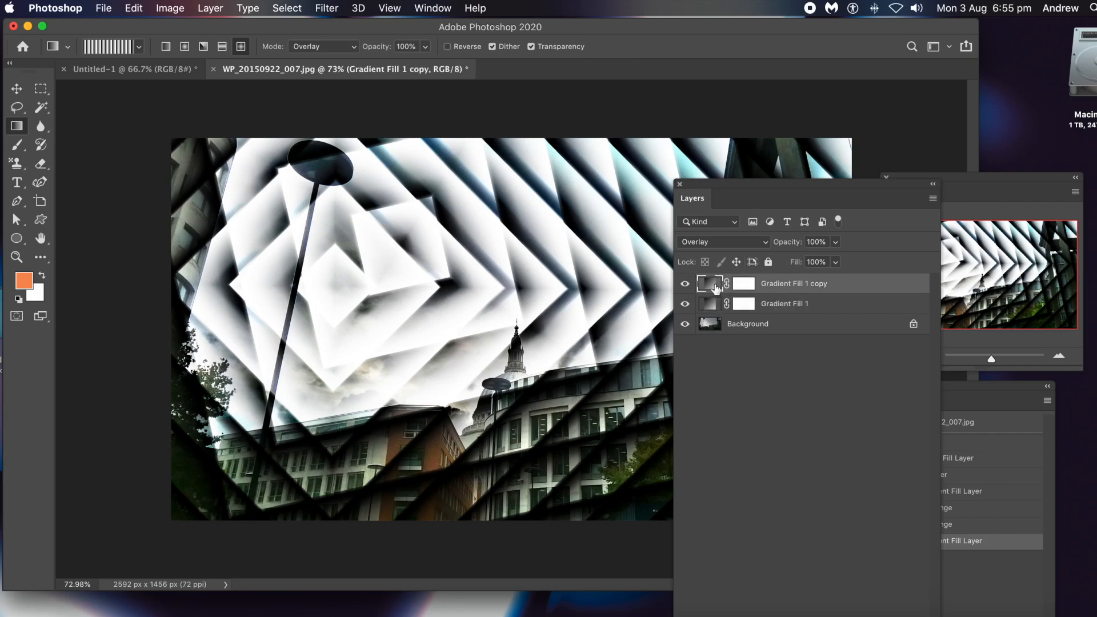
{"action": "left_click", "coordinate": [713, 242]}
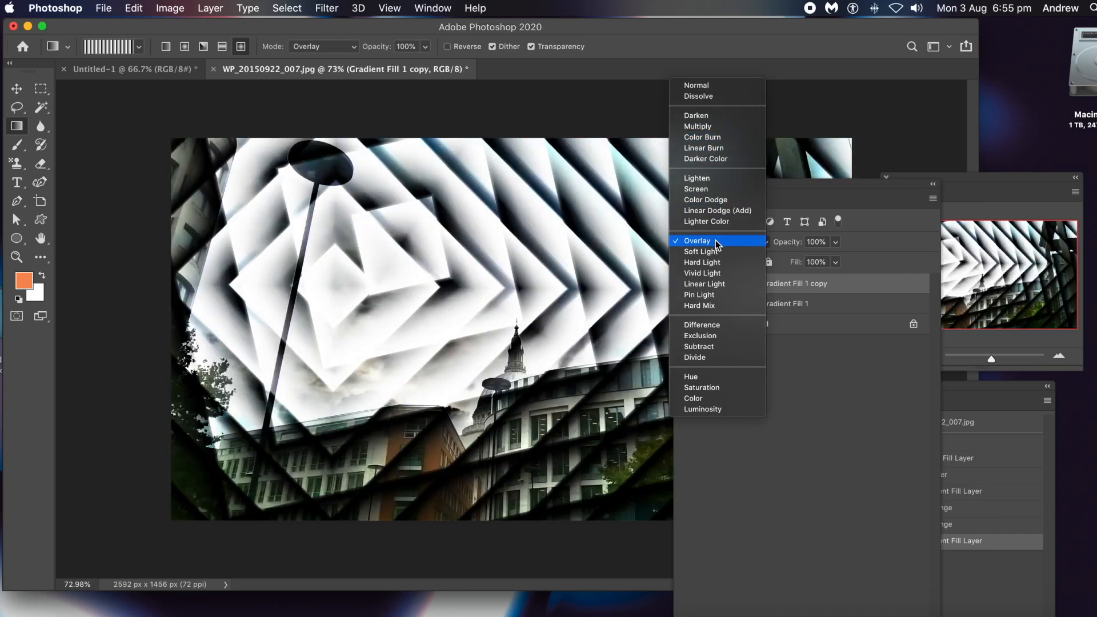
{"action": "left_click", "coordinate": [715, 242]}
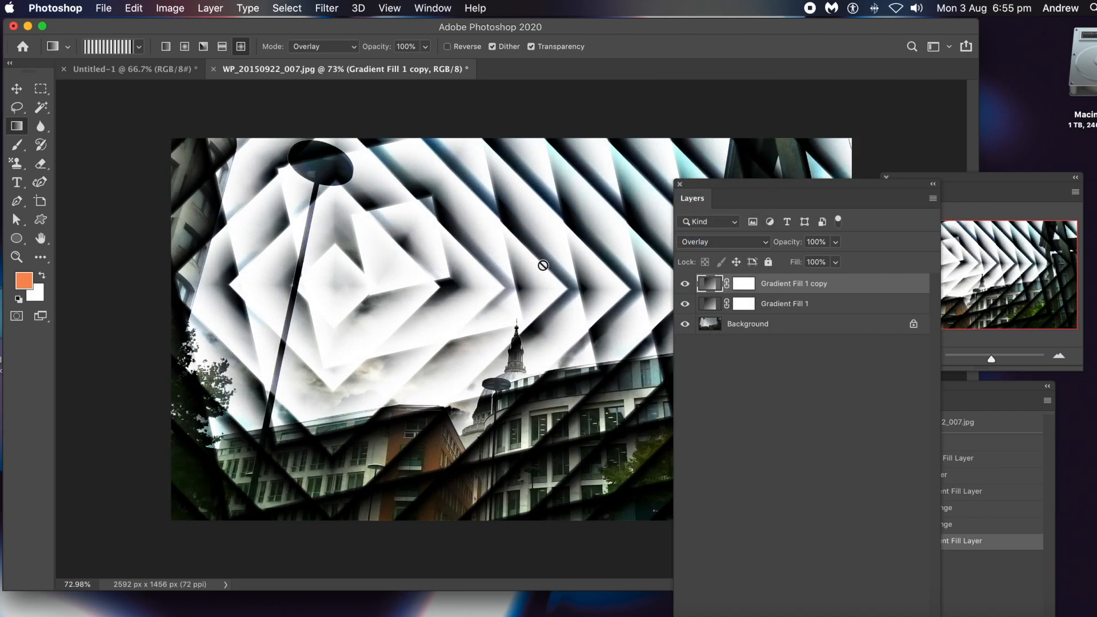
Edit the Gradient Fill 1 copy layer's diamond gradient, setting its scale to 319% and its angle to 131.03°.
{"action": "double_click", "coordinate": [714, 284]}
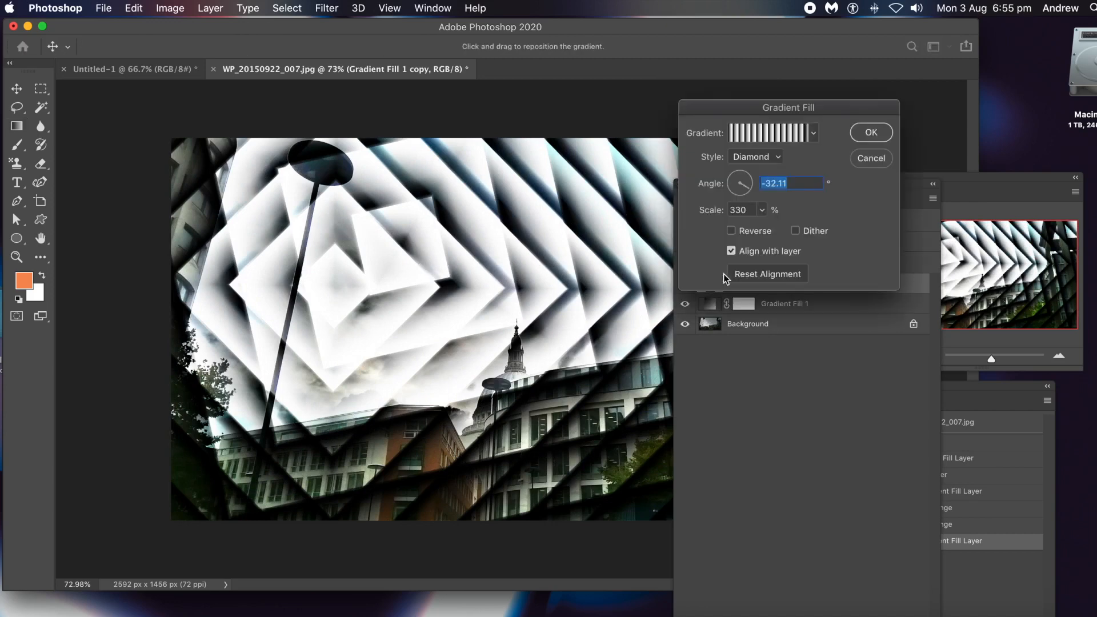
{"action": "left_click_drag", "start_coordinate": [797, 108], "coordinate": [615, 226]}
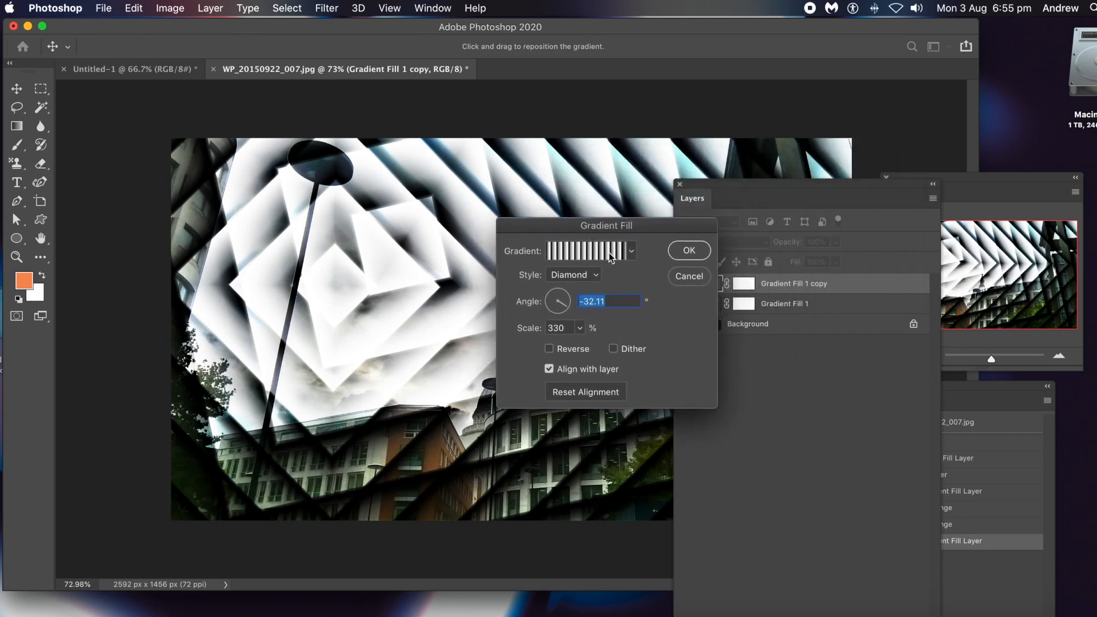
{"action": "left_click", "coordinate": [579, 328]}
{"action": "mouse_move", "coordinate": [578, 344]}
{"action": "left_mouse_down"}
{"action": "mouse_move", "coordinate": [566, 344]}
{"action": "mouse_move", "coordinate": [578, 346]}
{"action": "left_mouse_up"}
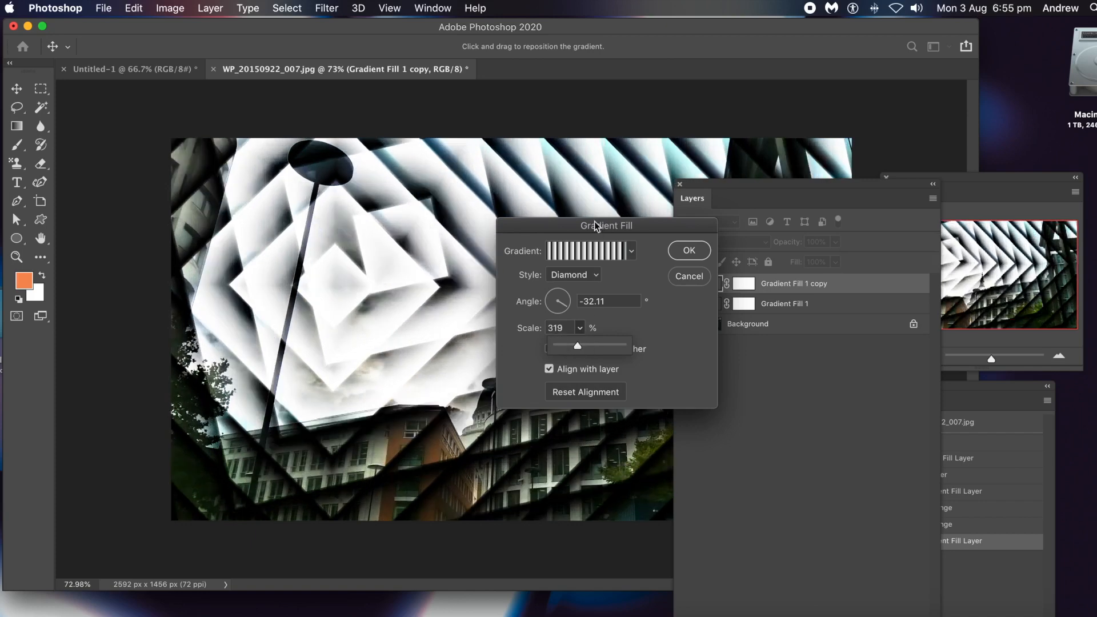
{"action": "left_click_drag", "start_coordinate": [583, 227], "coordinate": [719, 227]}
{"action": "left_click_drag", "start_coordinate": [706, 308], "coordinate": [715, 298]}
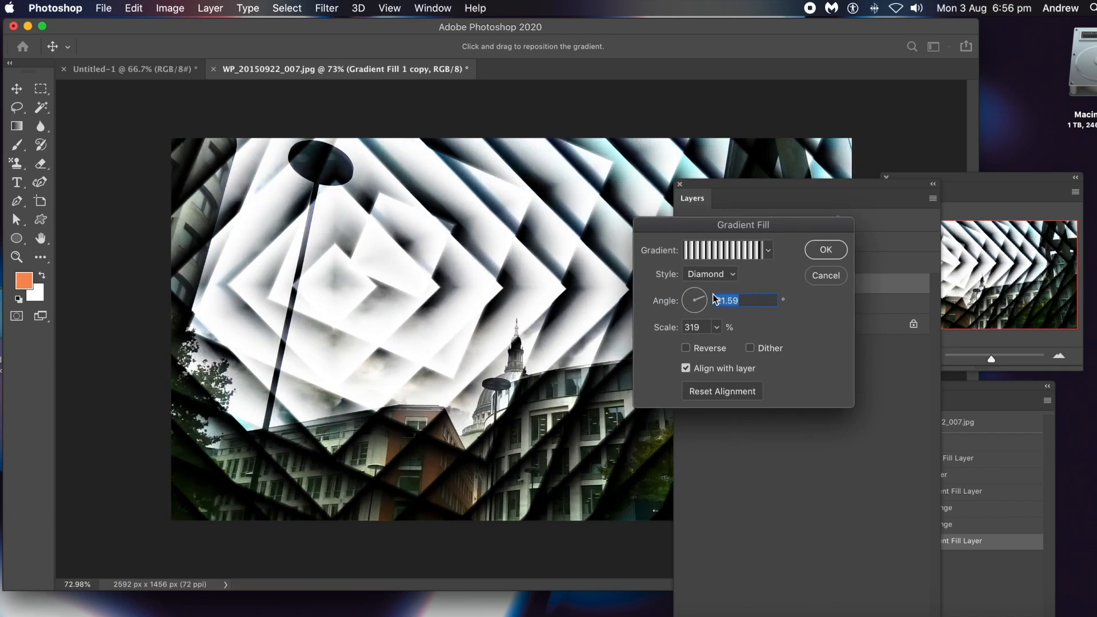
{"action": "left_click_drag", "start_coordinate": [694, 282], "coordinate": [684, 295]}
{"action": "left_click_drag", "start_coordinate": [681, 295], "coordinate": [685, 290]}
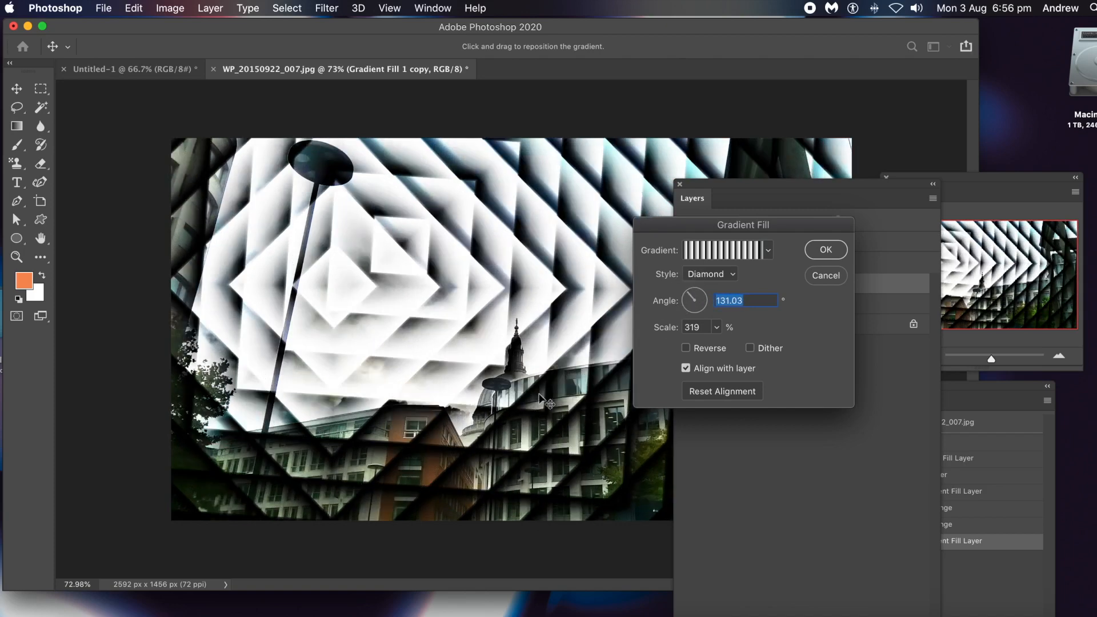
{"action": "left_click", "coordinate": [831, 251]}
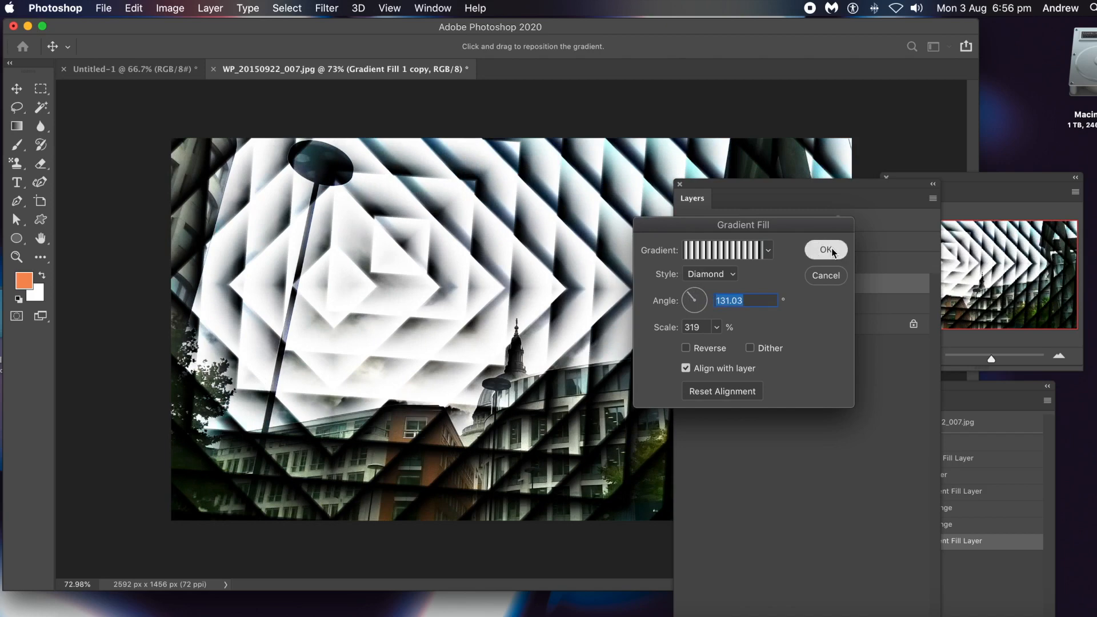
Select both gradient fill layers and convert them into a single smart object.
{"action": "left_click_drag", "start_coordinate": [718, 185], "coordinate": [836, 182]}
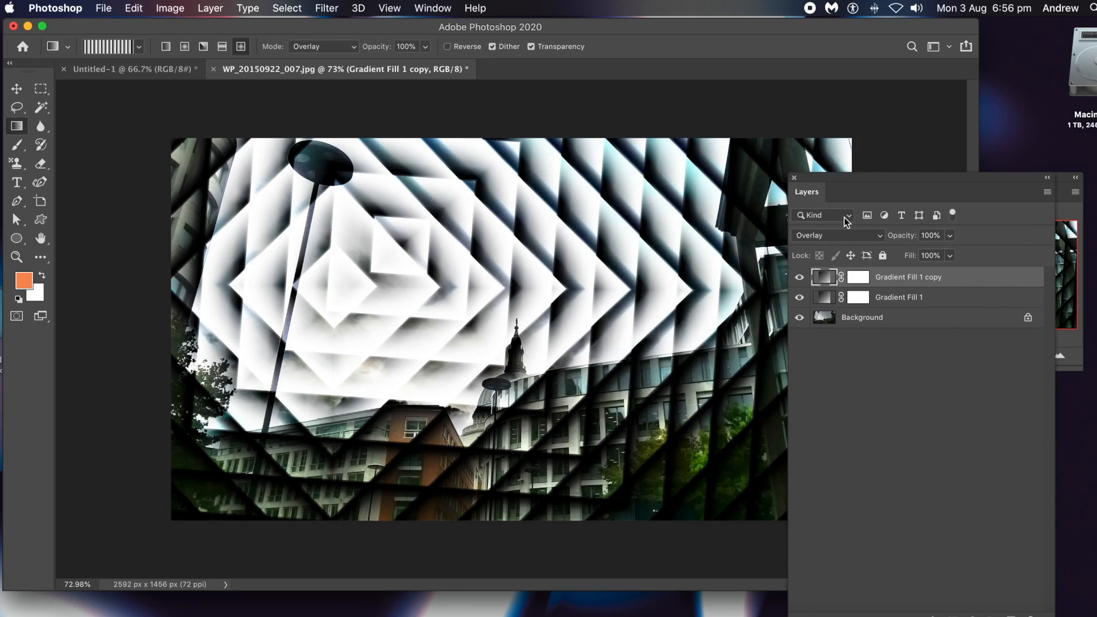
{"action": "left_click", "coordinate": [826, 305], "text": "shift"}
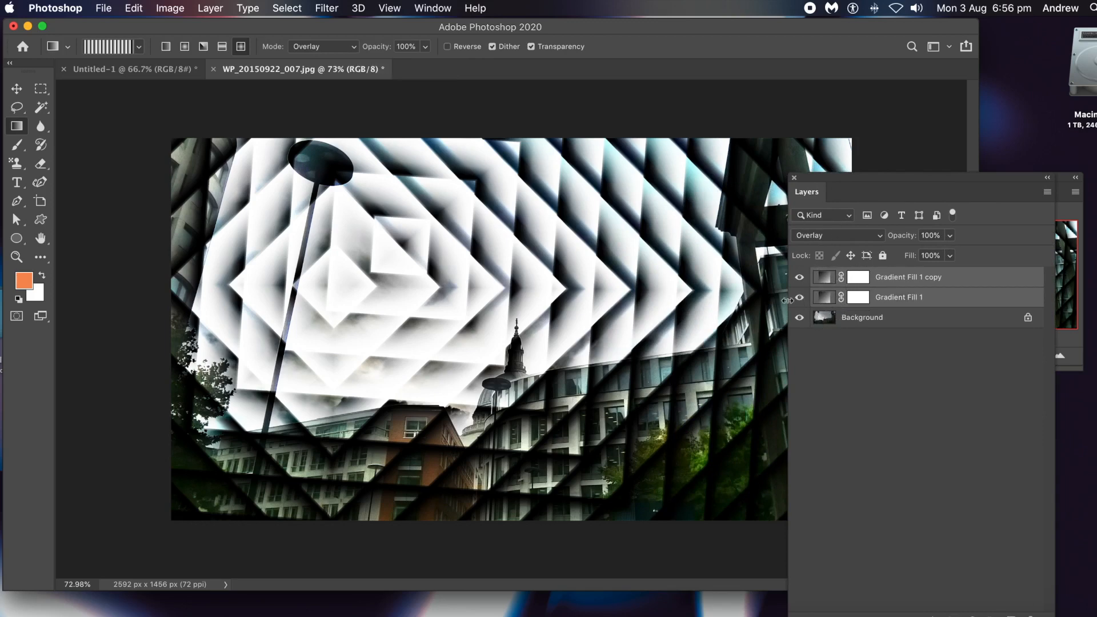
{"action": "left_click", "coordinate": [212, 9]}
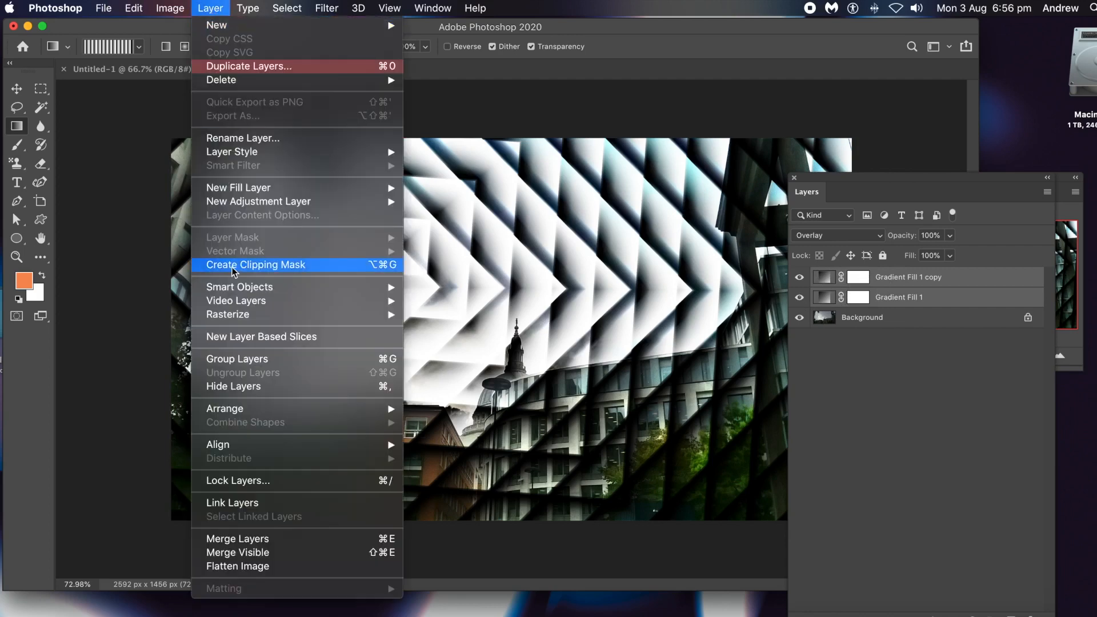
{"action": "mouse_move", "coordinate": [241, 293]}
{"action": "left_click", "coordinate": [437, 289]}
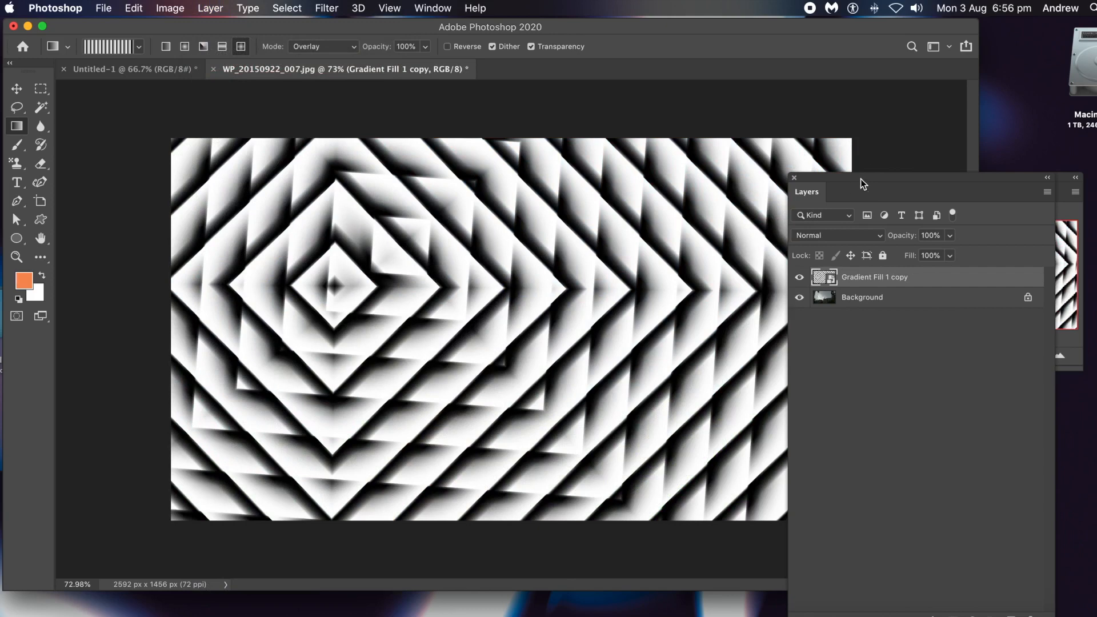
Set the blend mode of the gradient smart object to Overlay.
{"action": "left_click_drag", "start_coordinate": [861, 179], "coordinate": [596, 164]}
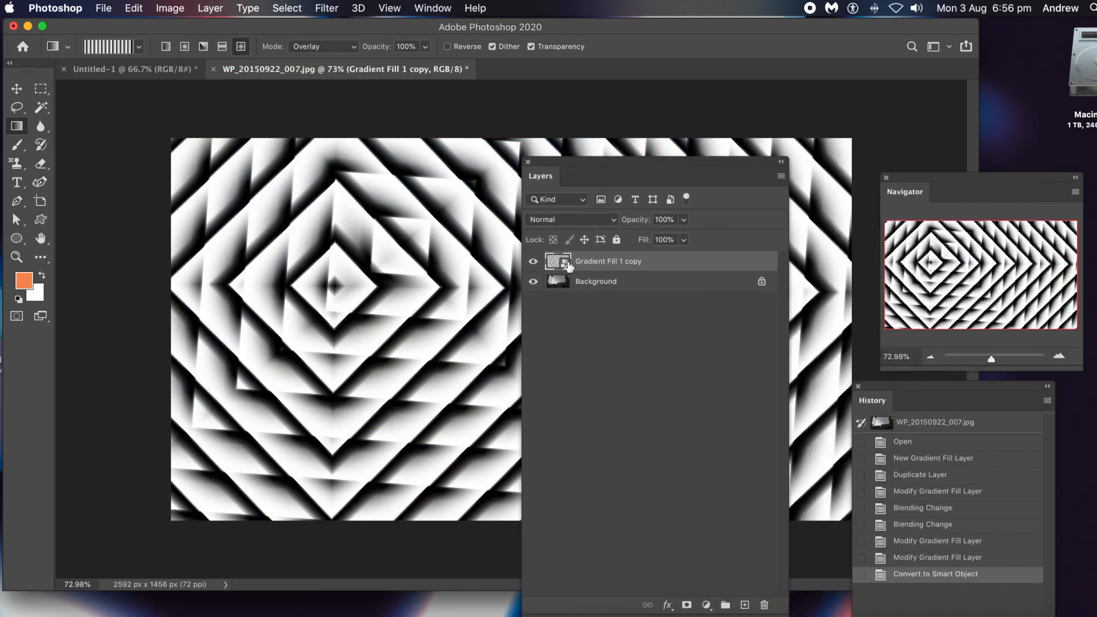
{"action": "left_click", "coordinate": [558, 221]}
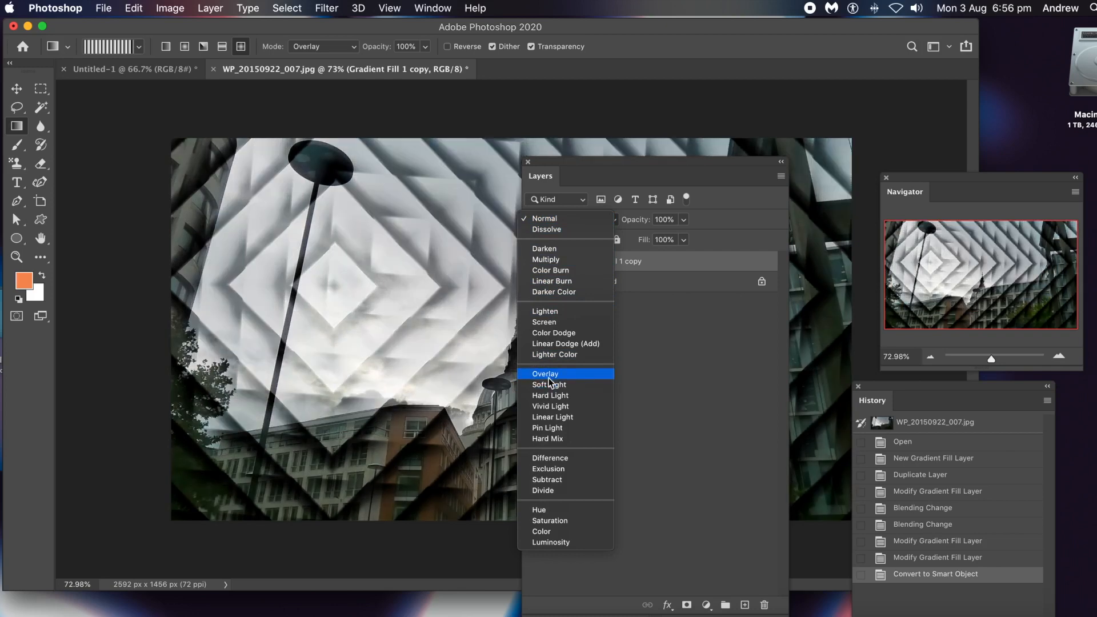
{"action": "left_click", "coordinate": [549, 375]}
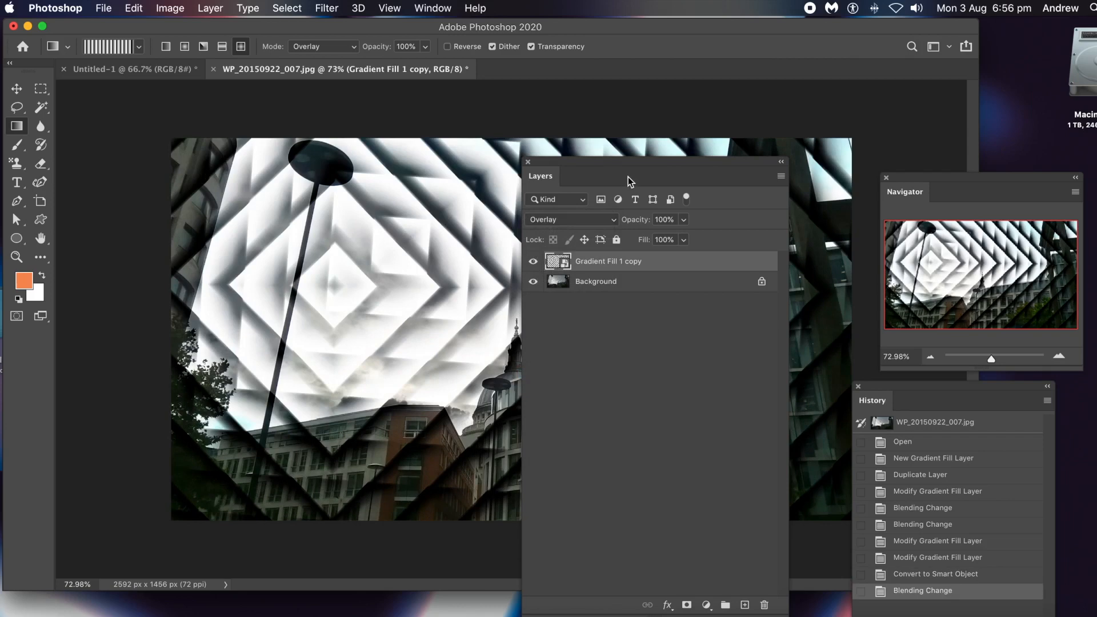
Step back in the history to the last gradient fill modification, before the smart object conversion.
{"action": "left_click_drag", "start_coordinate": [604, 166], "coordinate": [731, 150]}
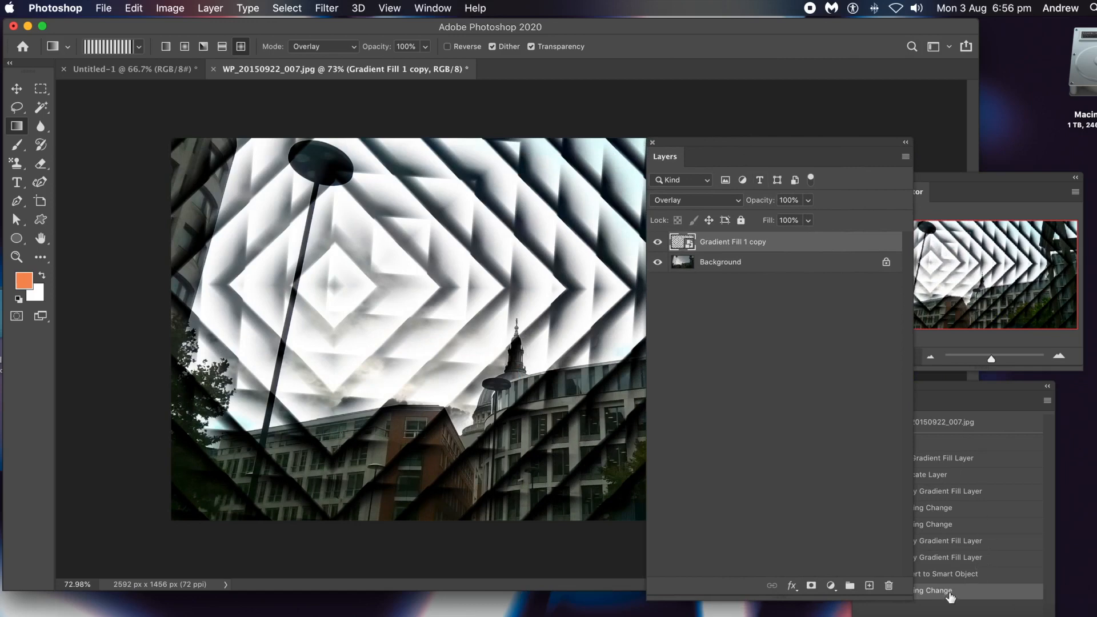
{"action": "left_click", "coordinate": [938, 574]}
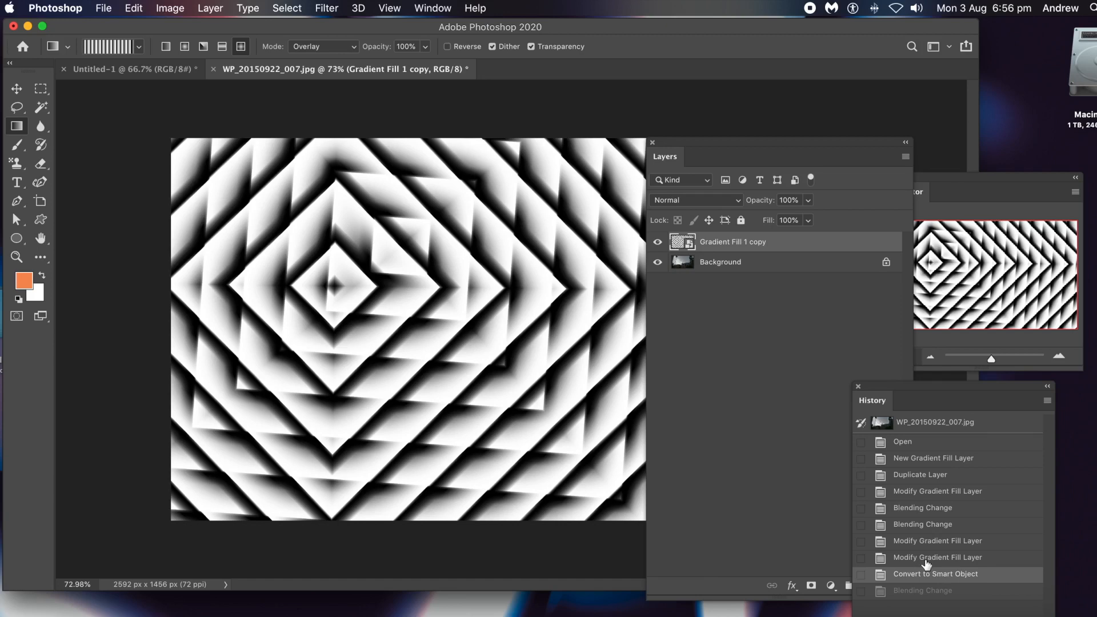
{"action": "left_click", "coordinate": [926, 561]}
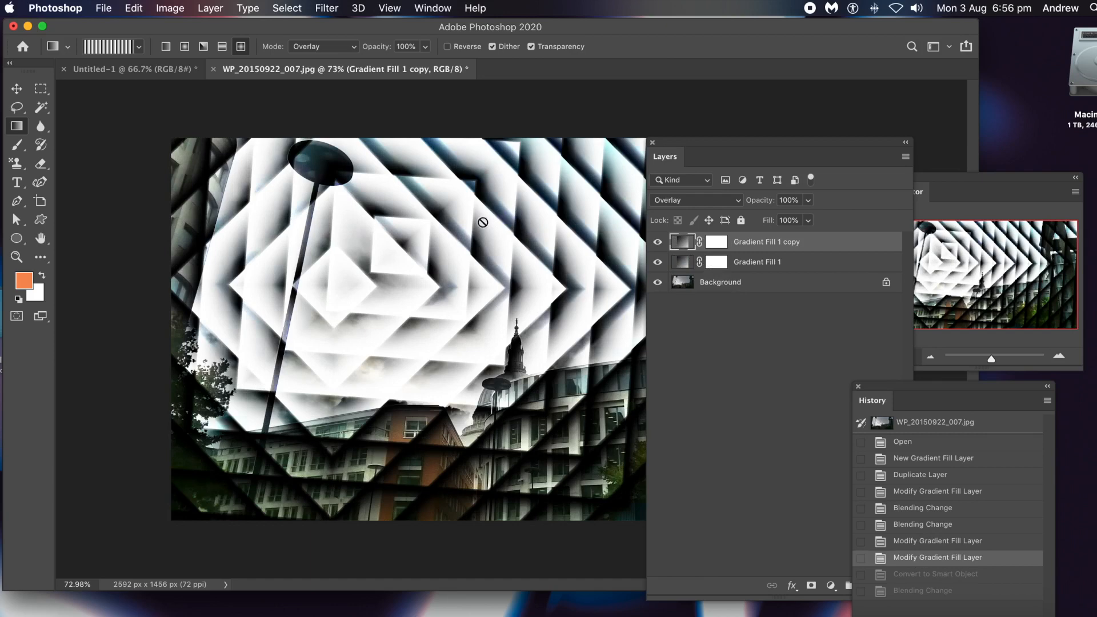
Flatten the photo and both gradient fill layers into a single background layer.
{"action": "left_click", "coordinate": [210, 8]}
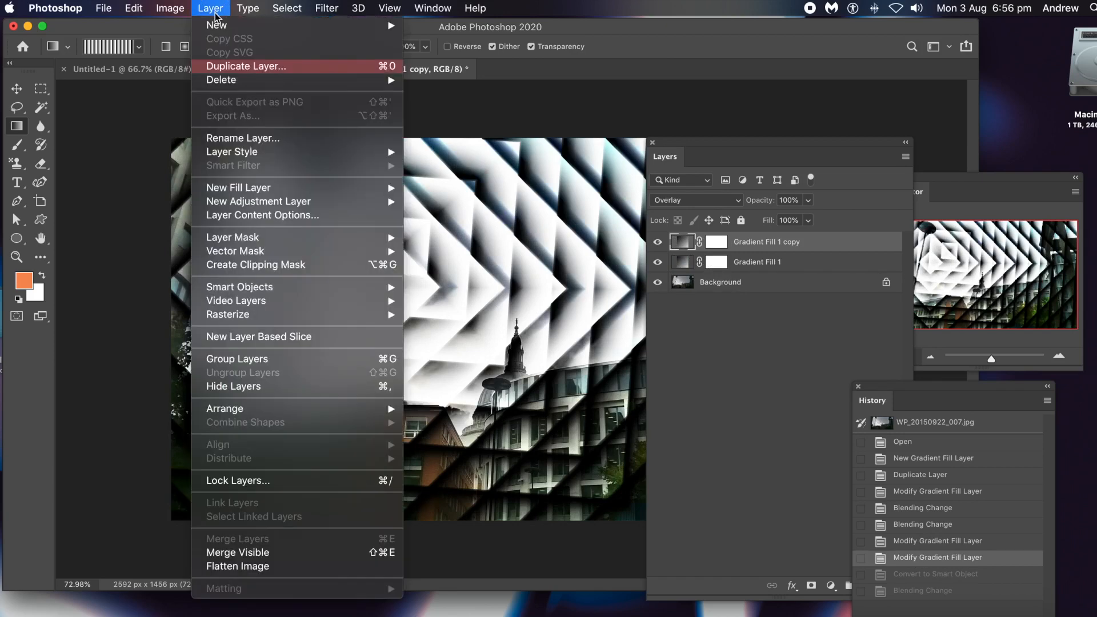
{"action": "left_click", "coordinate": [258, 571]}
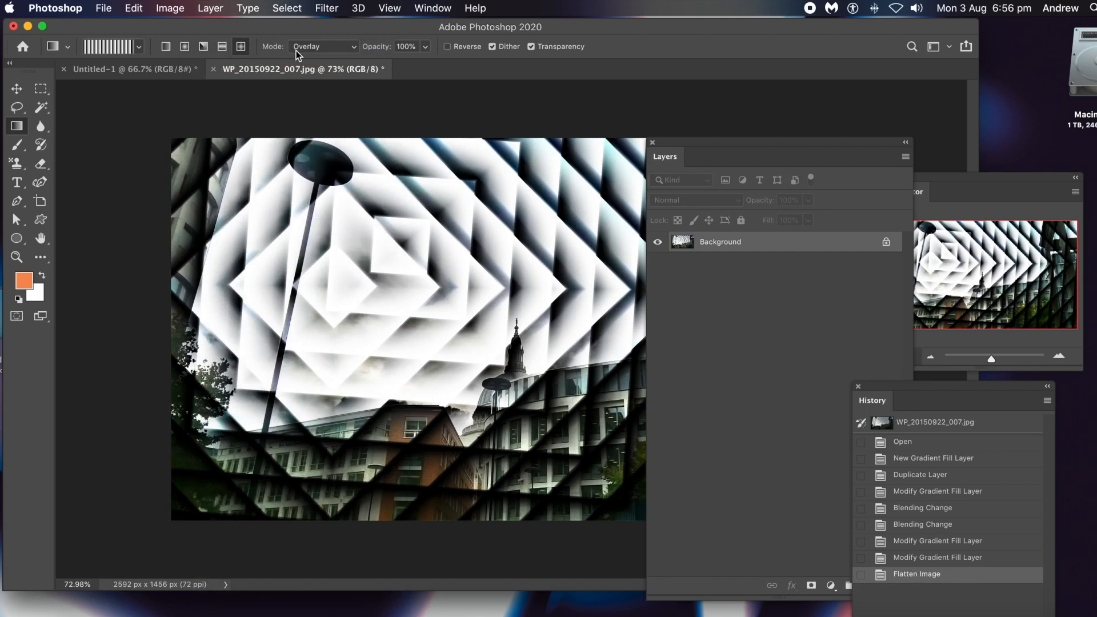
{"action": "left_click_drag", "start_coordinate": [698, 147], "coordinate": [809, 139]}
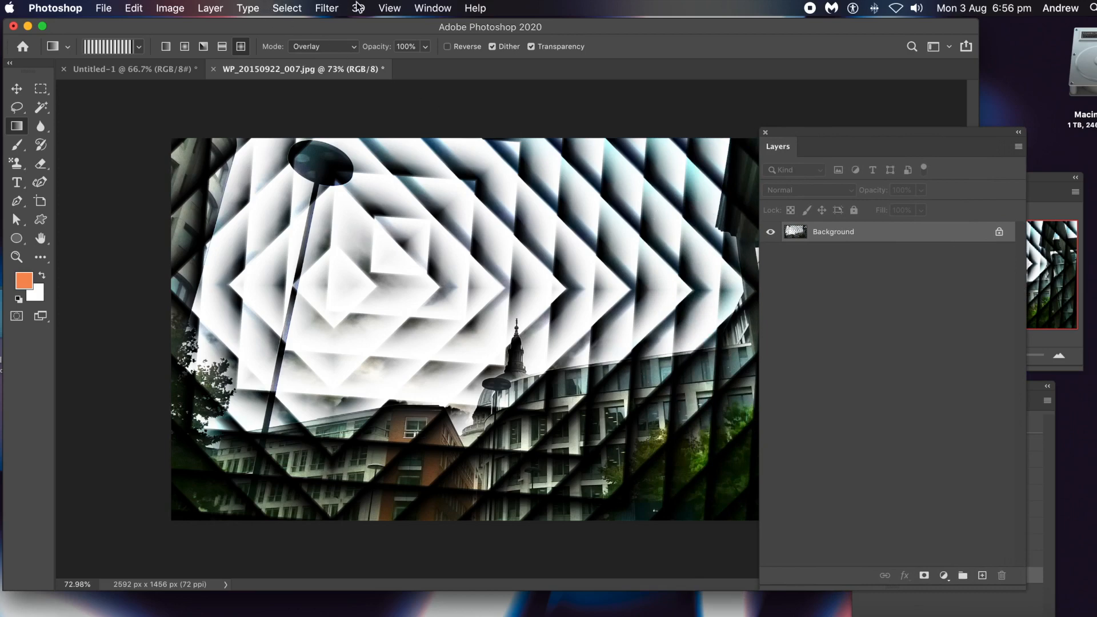
Apply the Oil Paint filter twice to the flattened image with Stylization 9.5, Cleanliness 9.4, Scale 5.8, Bristle Detail 10.0 and no lighting.
{"action": "left_click", "coordinate": [317, 9]}
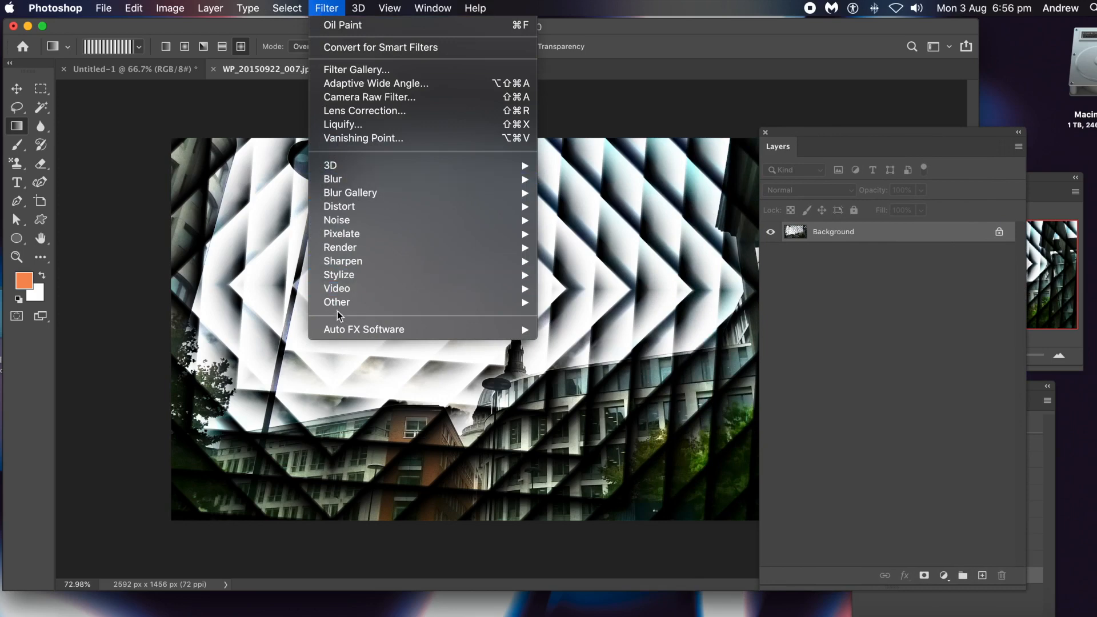
{"action": "mouse_move", "coordinate": [355, 275]}
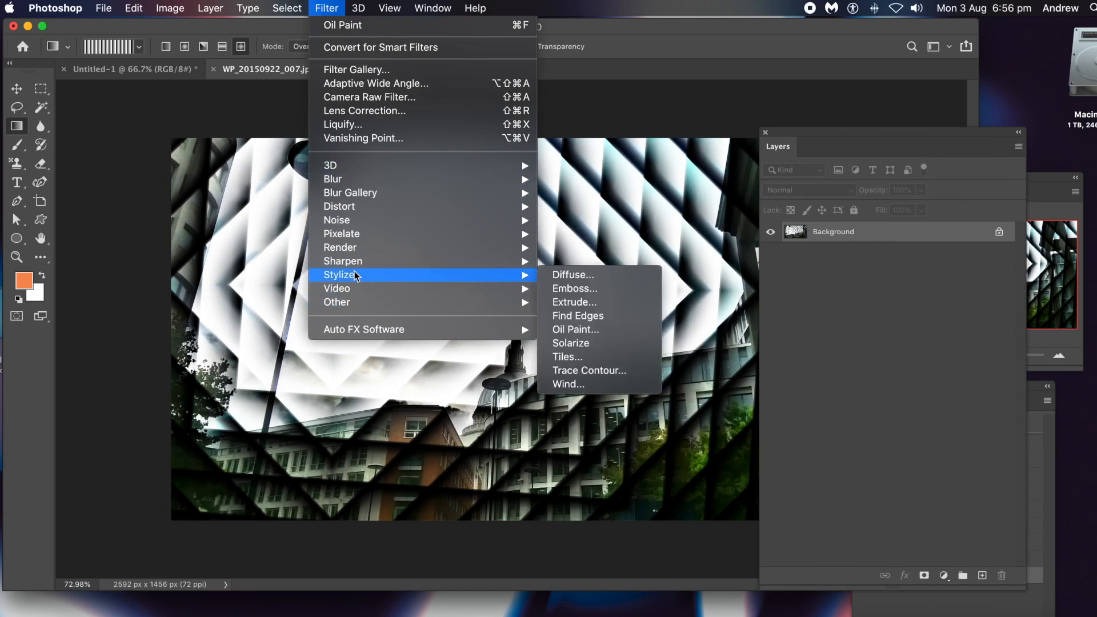
{"action": "left_click", "coordinate": [575, 330]}
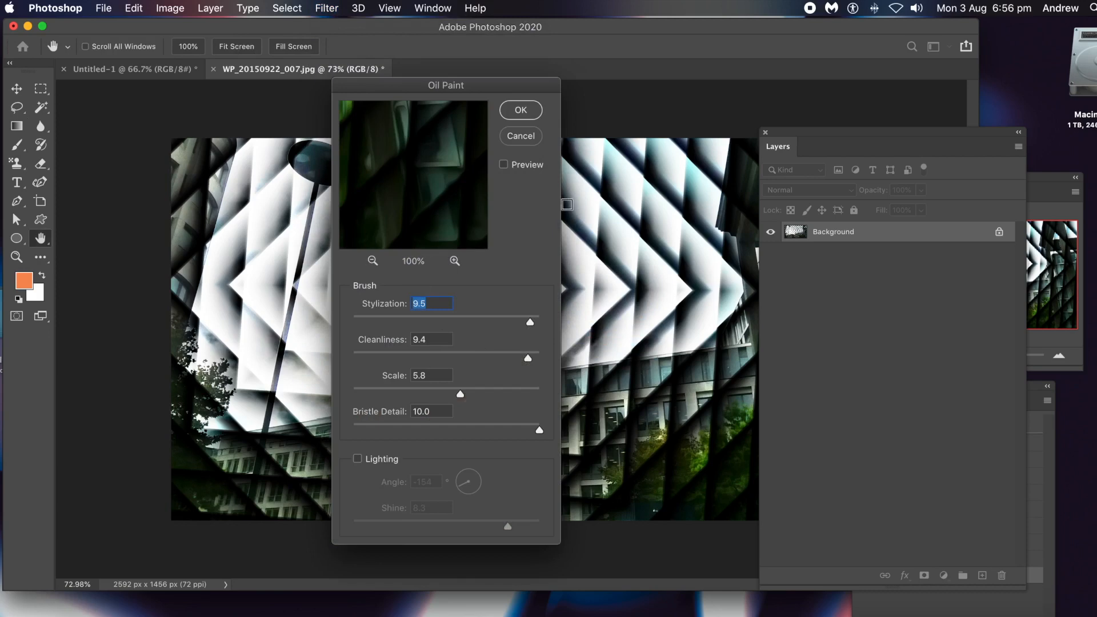
{"action": "left_click", "coordinate": [522, 117]}
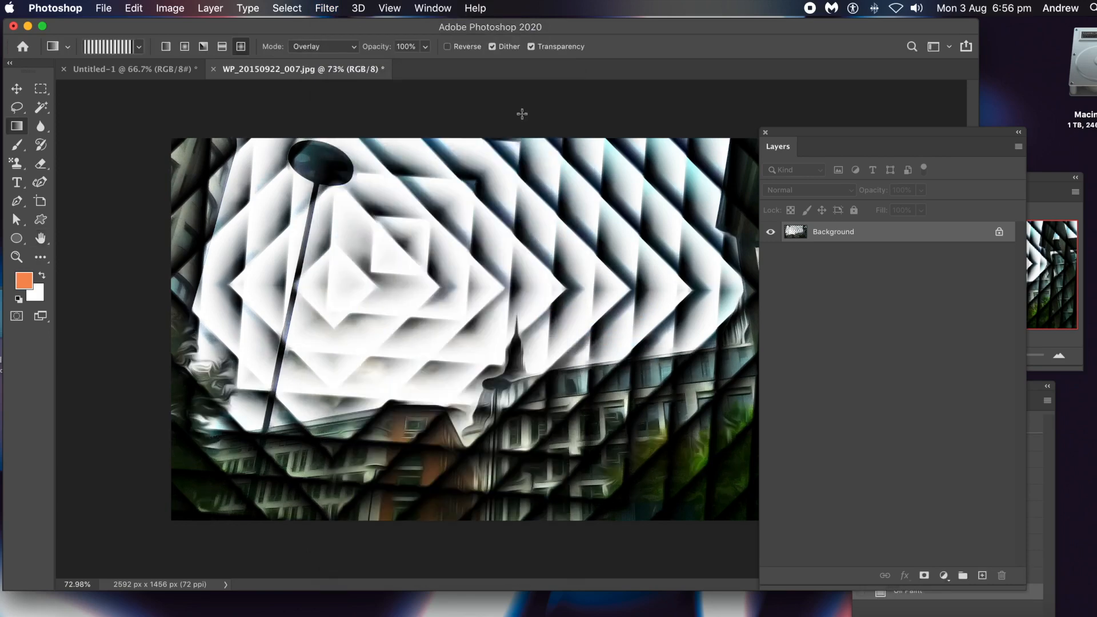
{"action": "left_click", "coordinate": [323, 8]}
{"action": "left_click", "coordinate": [328, 24]}
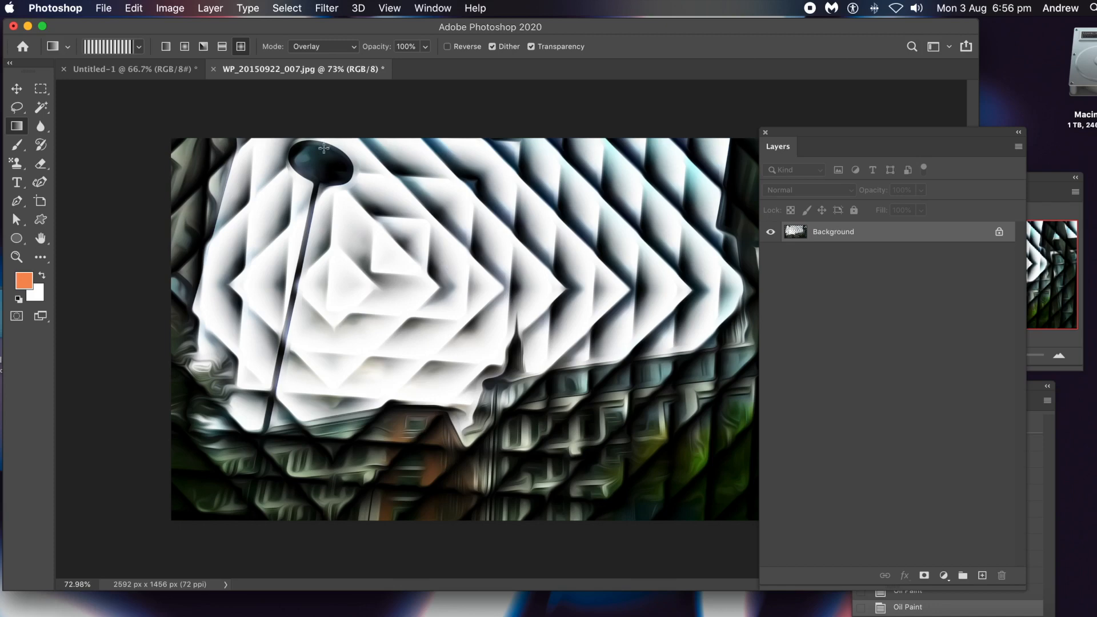
Try warping the striped sky and buildings in Liquify with a size 990 brush at pressure 100, then discard the distortion.
{"action": "left_click", "coordinate": [327, 8]}
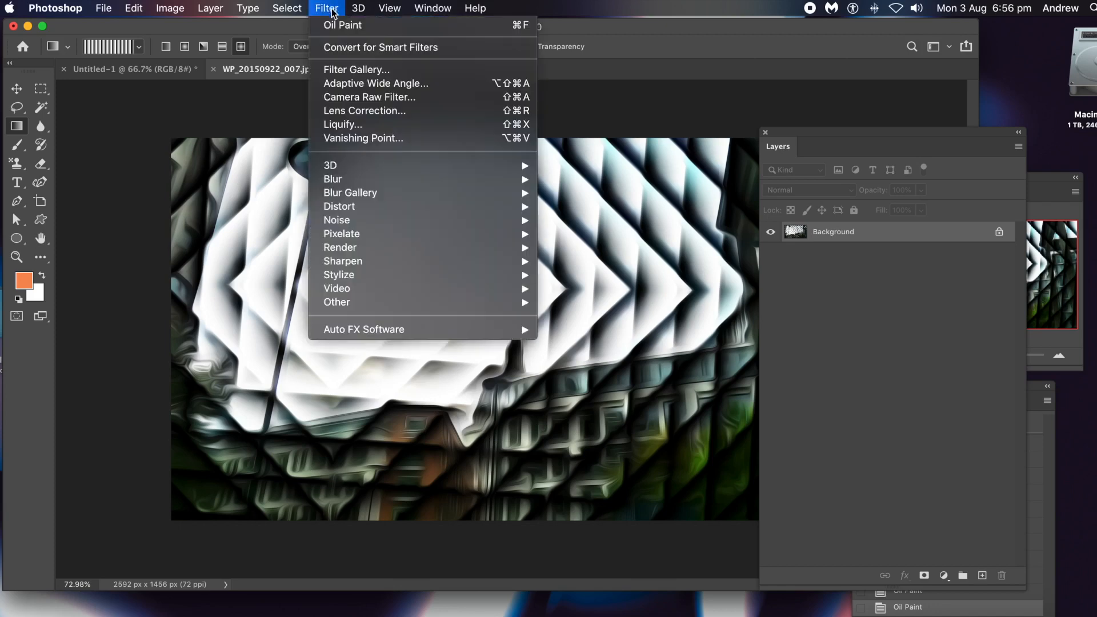
{"action": "left_click", "coordinate": [353, 125]}
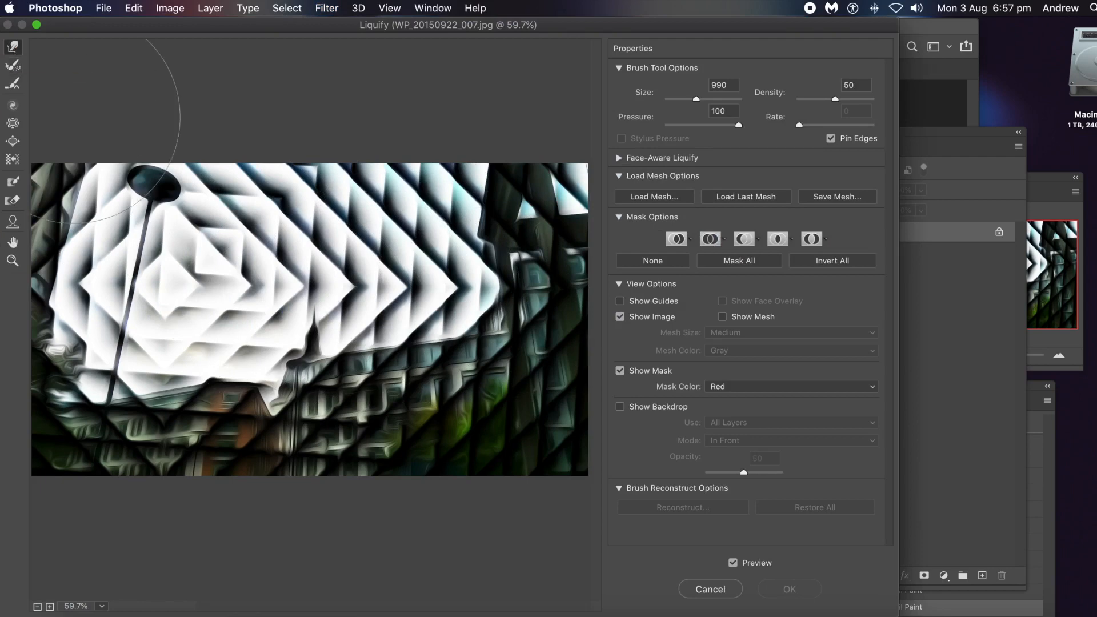
{"action": "mouse_move", "coordinate": [271, 272]}
{"action": "left_mouse_down"}
{"action": "mouse_move", "coordinate": [330, 295]}
{"action": "mouse_move", "coordinate": [264, 277]}
{"action": "left_mouse_up"}
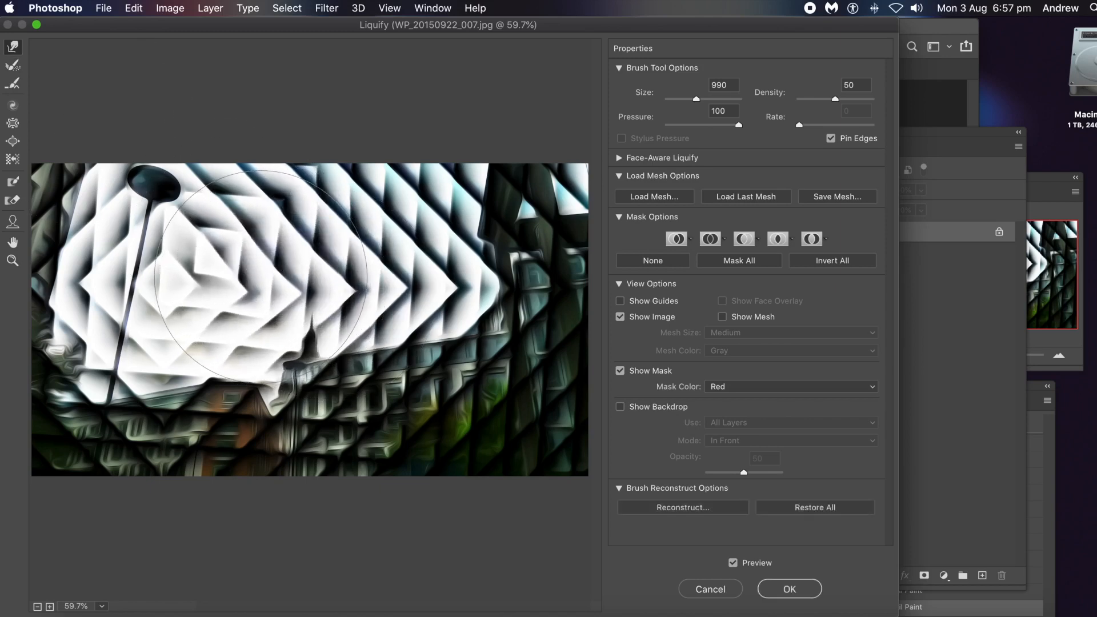
{"action": "mouse_move", "coordinate": [247, 399]}
{"action": "left_mouse_down"}
{"action": "mouse_move", "coordinate": [258, 367]}
{"action": "mouse_move", "coordinate": [233, 365]}
{"action": "mouse_move", "coordinate": [190, 381]}
{"action": "mouse_move", "coordinate": [192, 370]}
{"action": "mouse_move", "coordinate": [315, 378]}
{"action": "mouse_move", "coordinate": [318, 343]}
{"action": "left_mouse_up"}
{"action": "mouse_move", "coordinate": [456, 313]}
{"action": "left_mouse_down"}
{"action": "mouse_move", "coordinate": [435, 292]}
{"action": "mouse_move", "coordinate": [501, 273]}
{"action": "mouse_move", "coordinate": [467, 245]}
{"action": "left_mouse_up"}
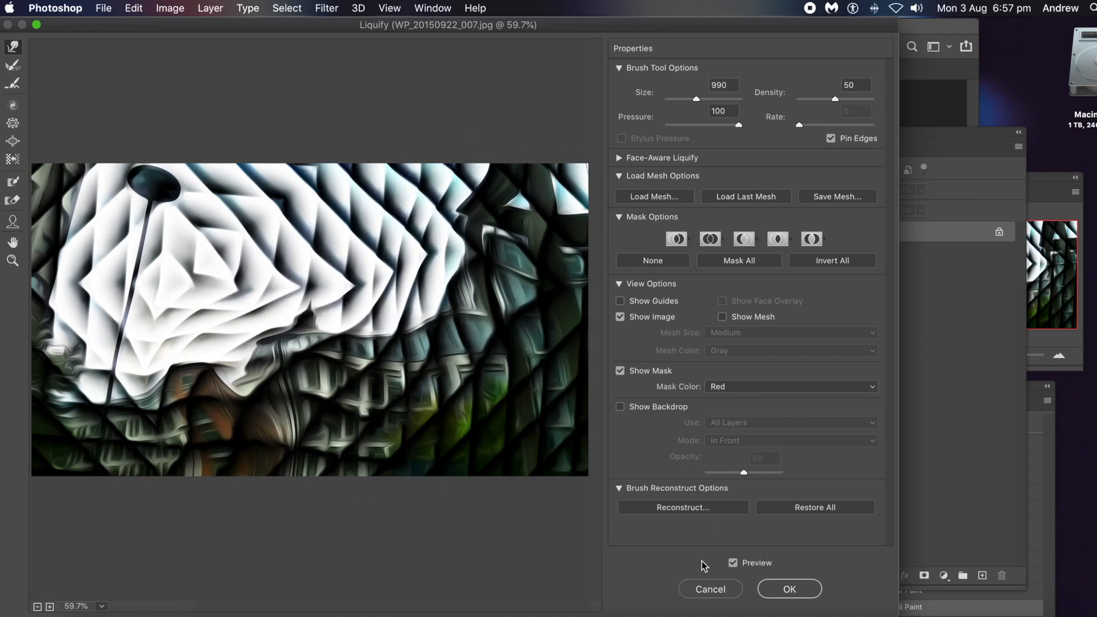
{"action": "left_click", "coordinate": [711, 589]}
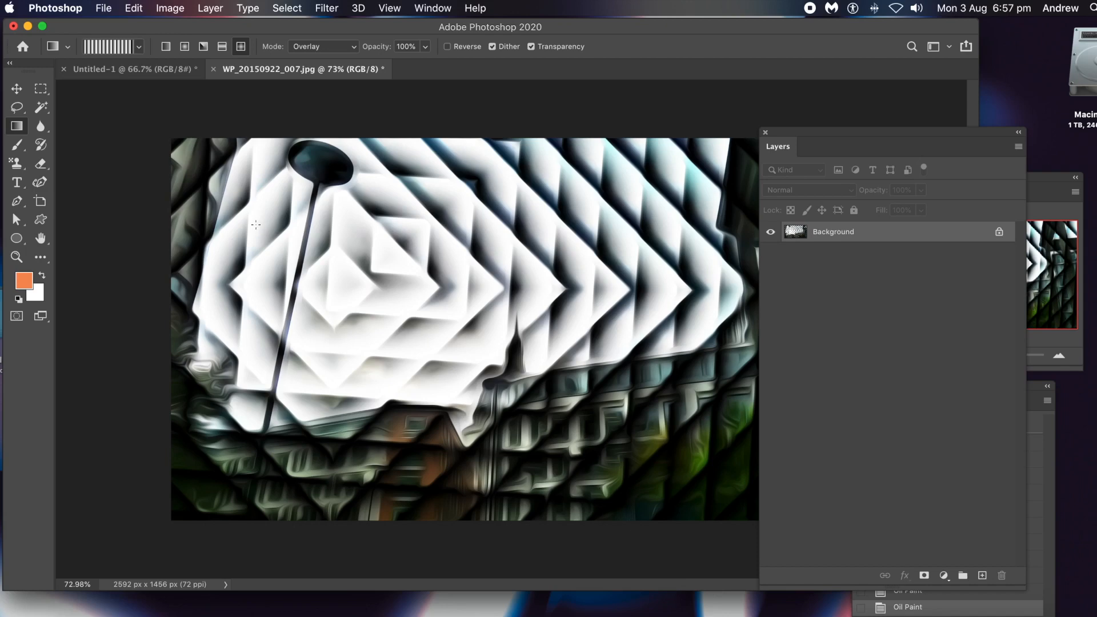